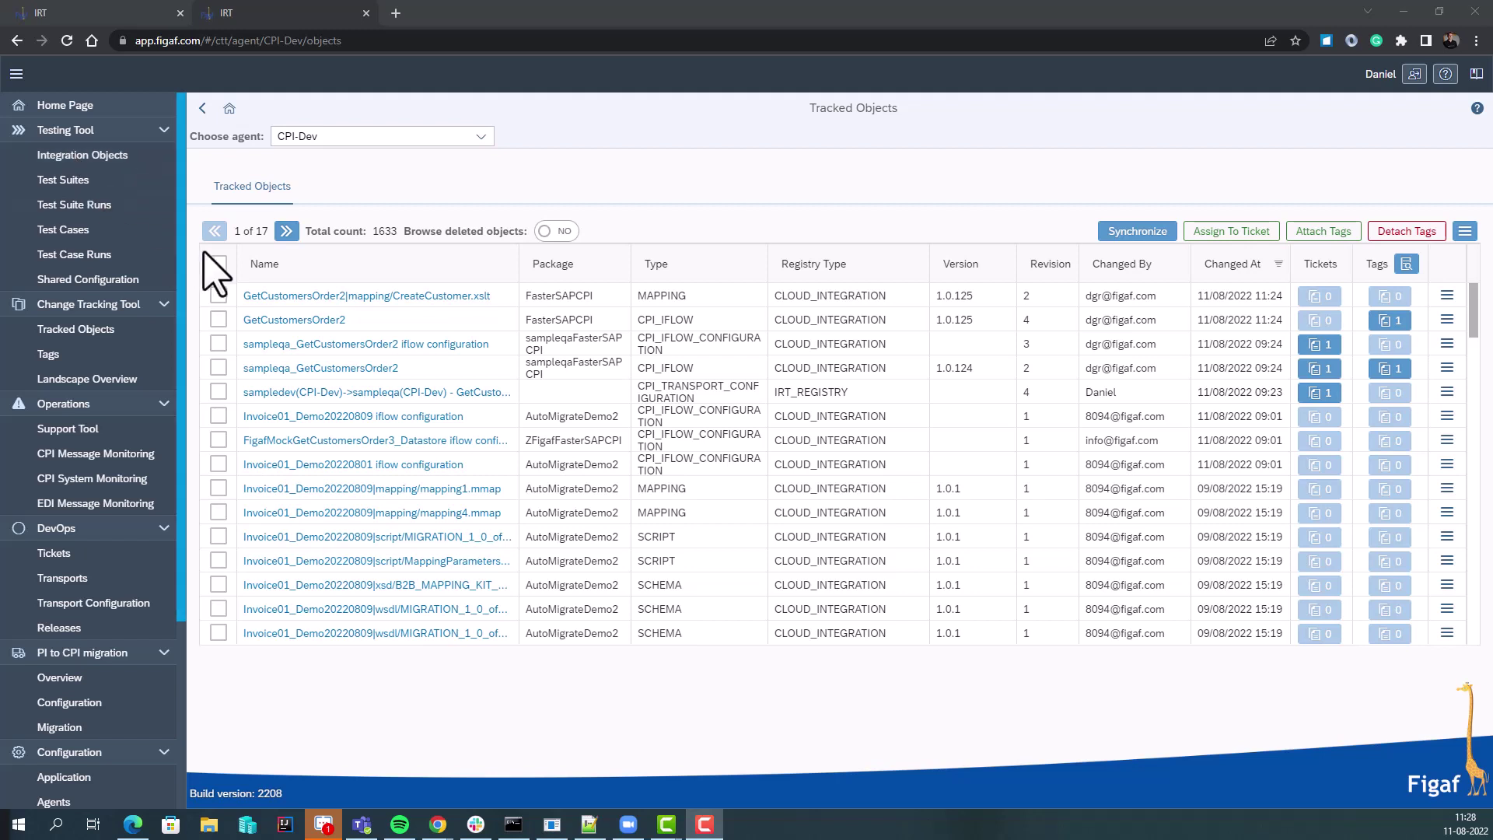
# Attach both GetCustomersOrder2 objects to new ticket 'demo wild west' (sampledev→sampleqa, external id jira-6321)
pyautogui.click(218, 295)
pyautogui.click(218, 319)
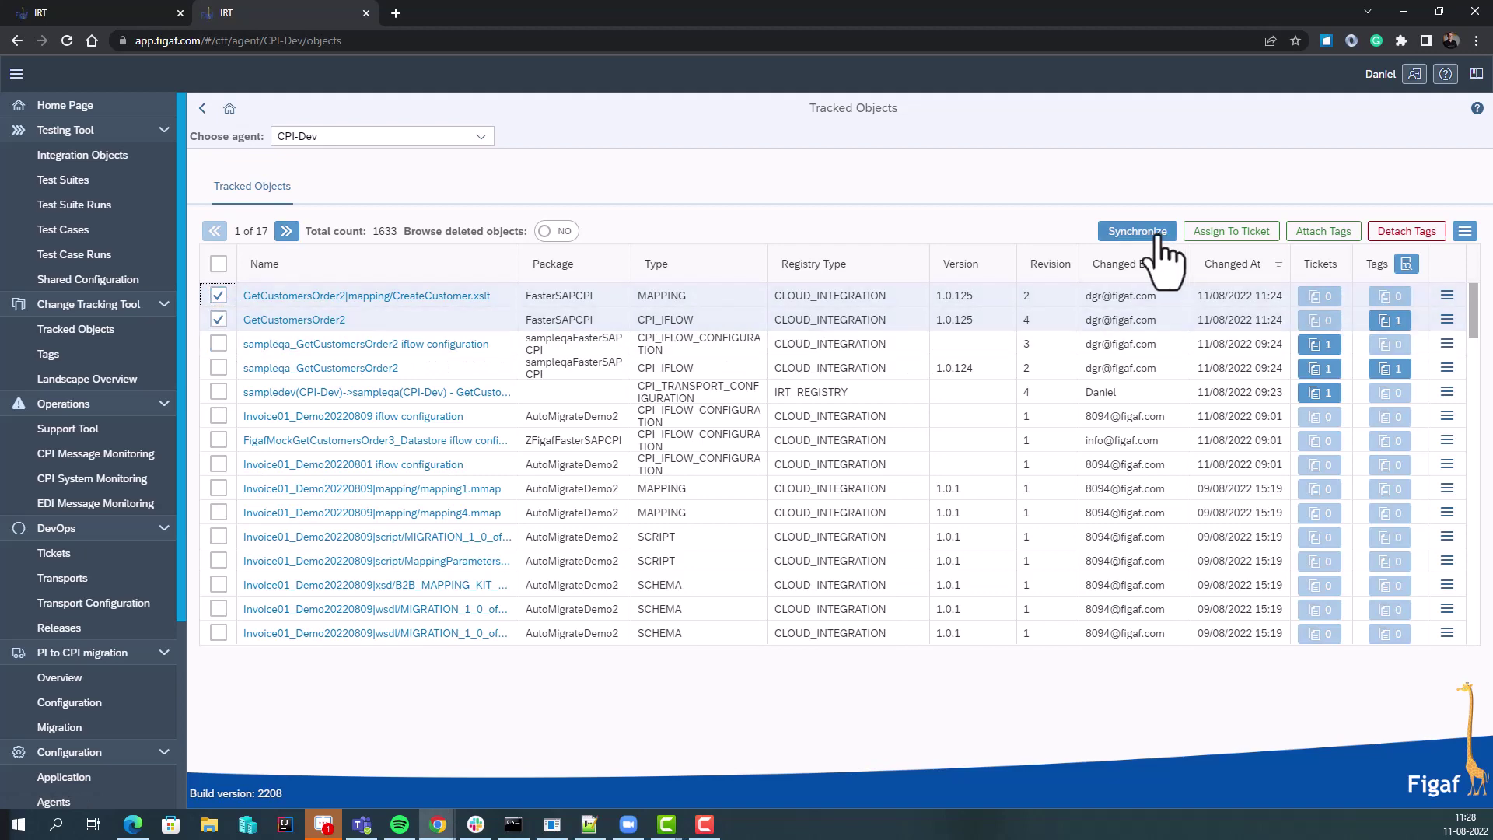
pyautogui.click(1236, 234)
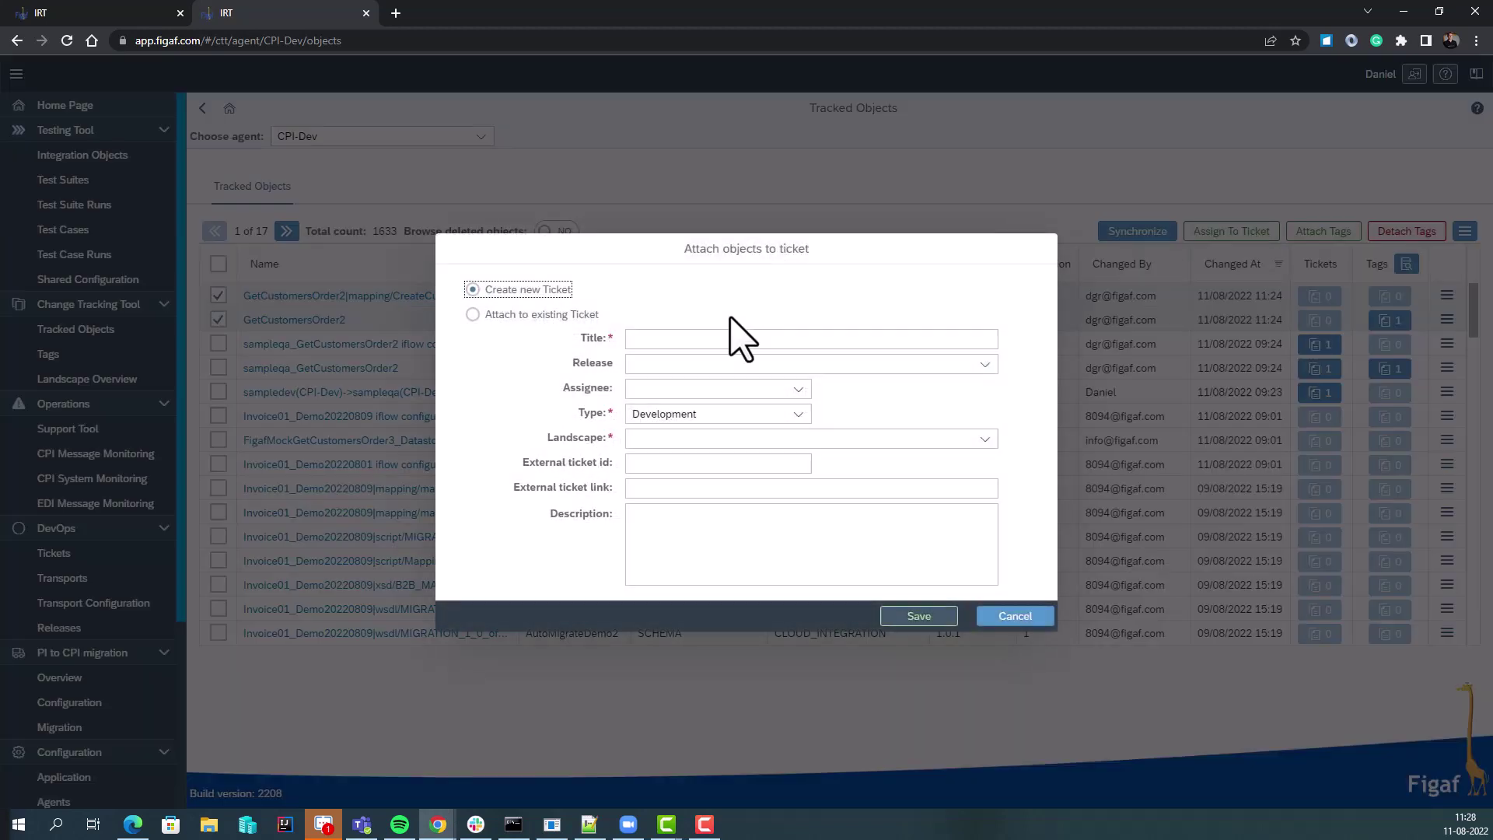
pyautogui.click(716, 340)
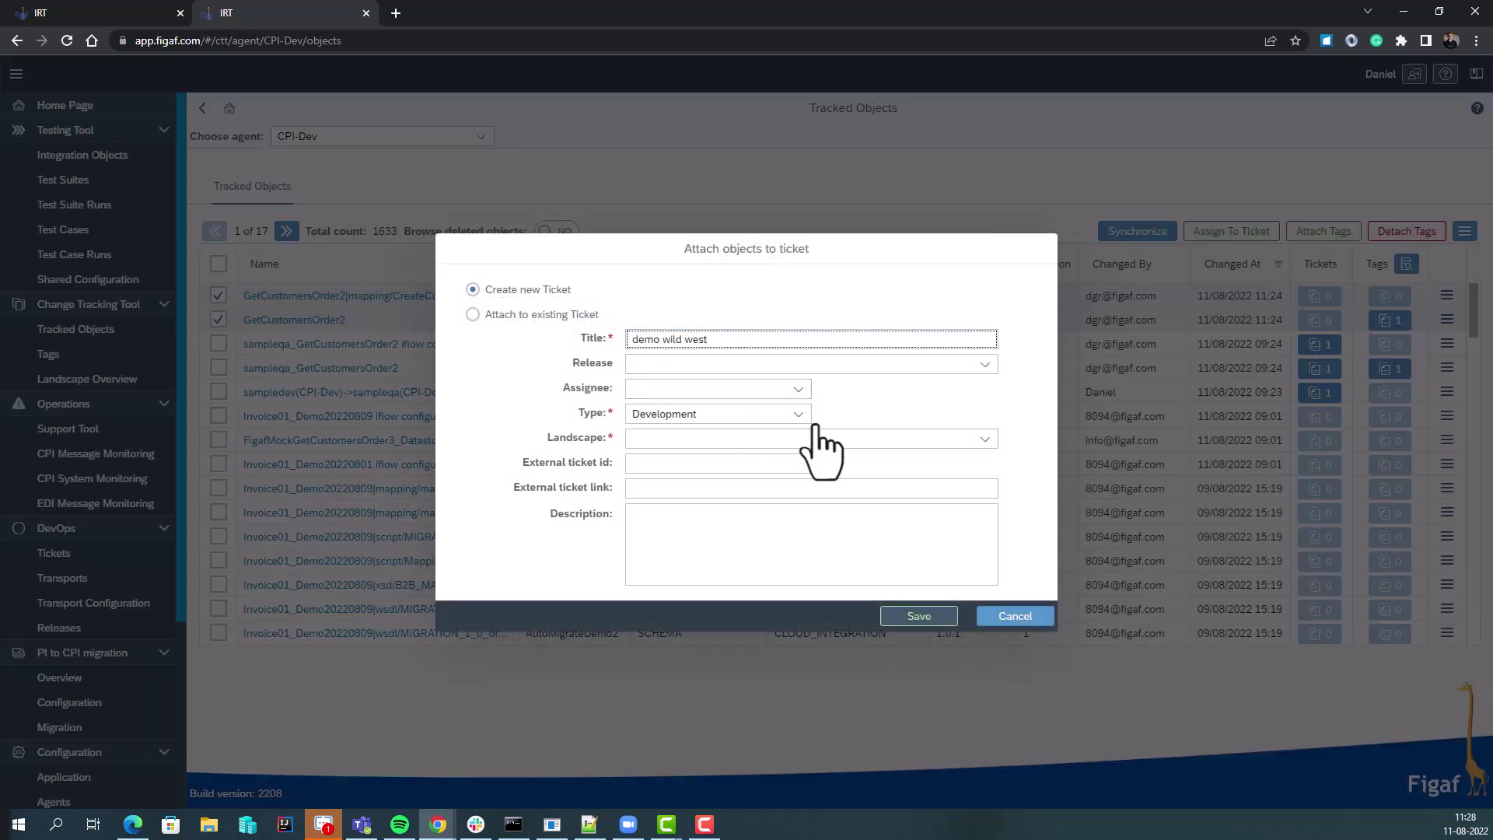
pyautogui.click(985, 438)
pyautogui.click(889, 464)
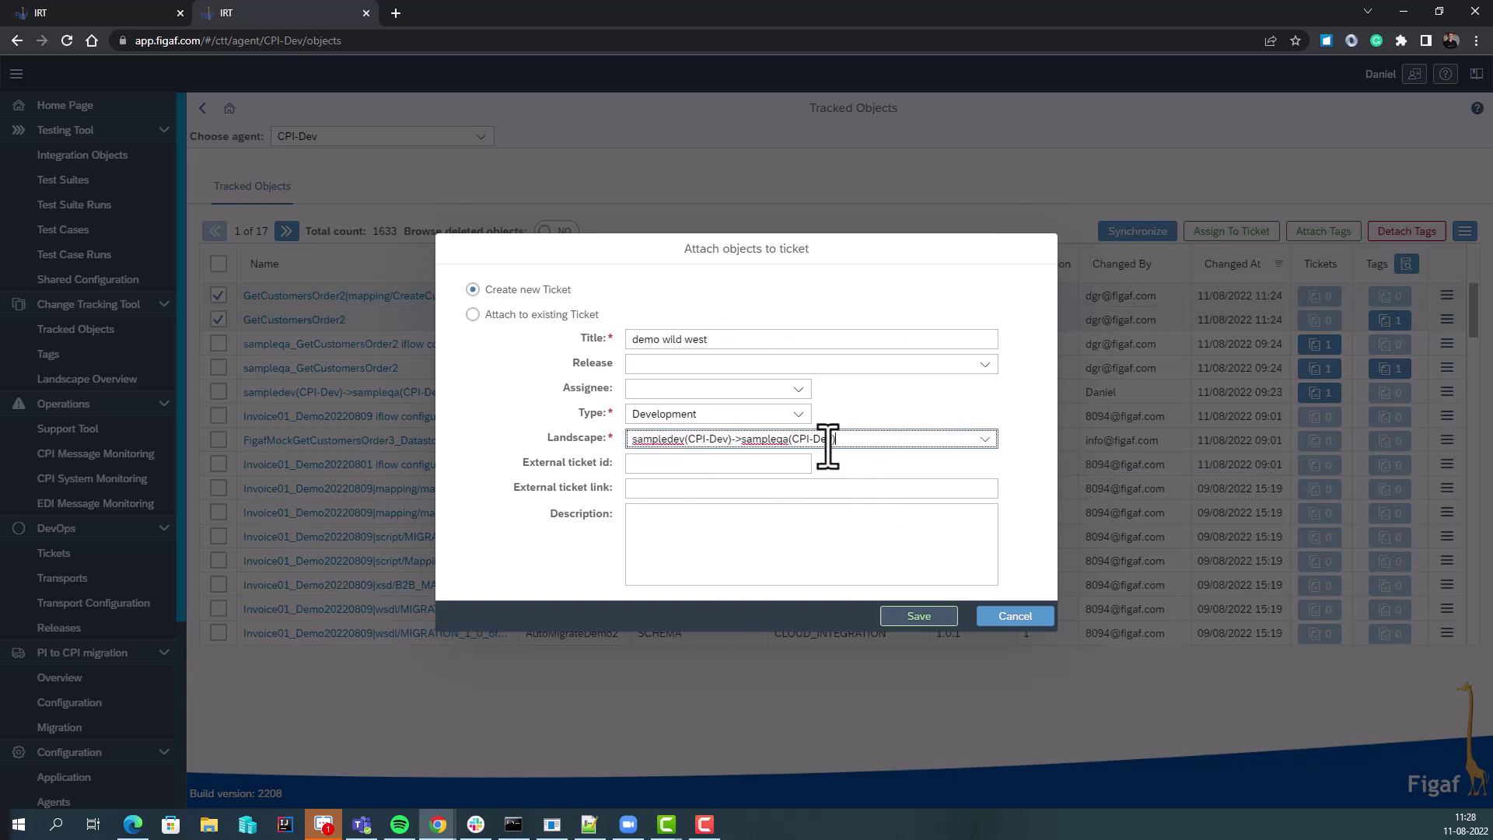
pyautogui.press('Tab')
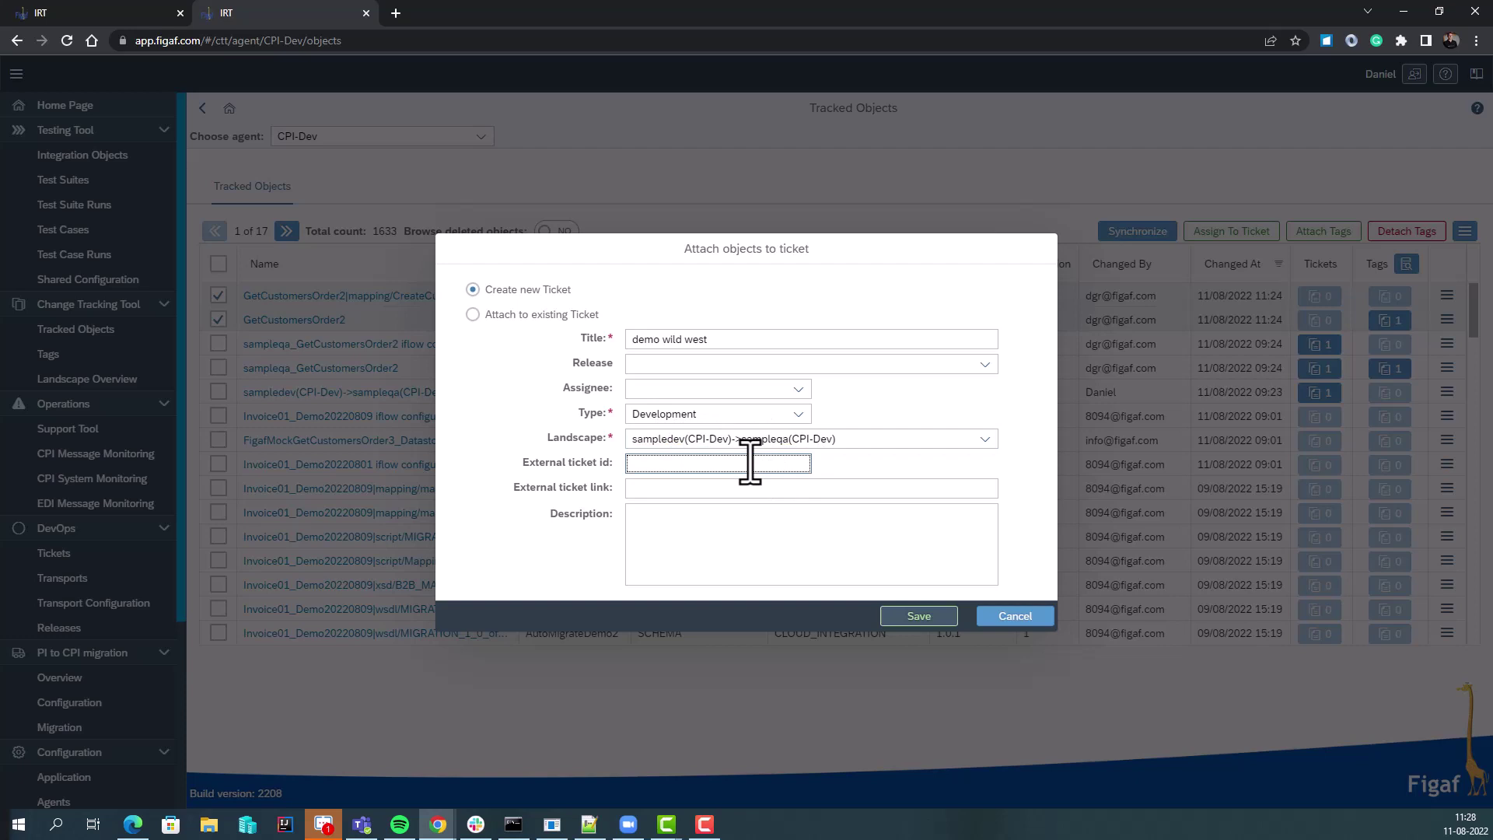
pyautogui.write('jira-6321')
pyautogui.click(918, 616)
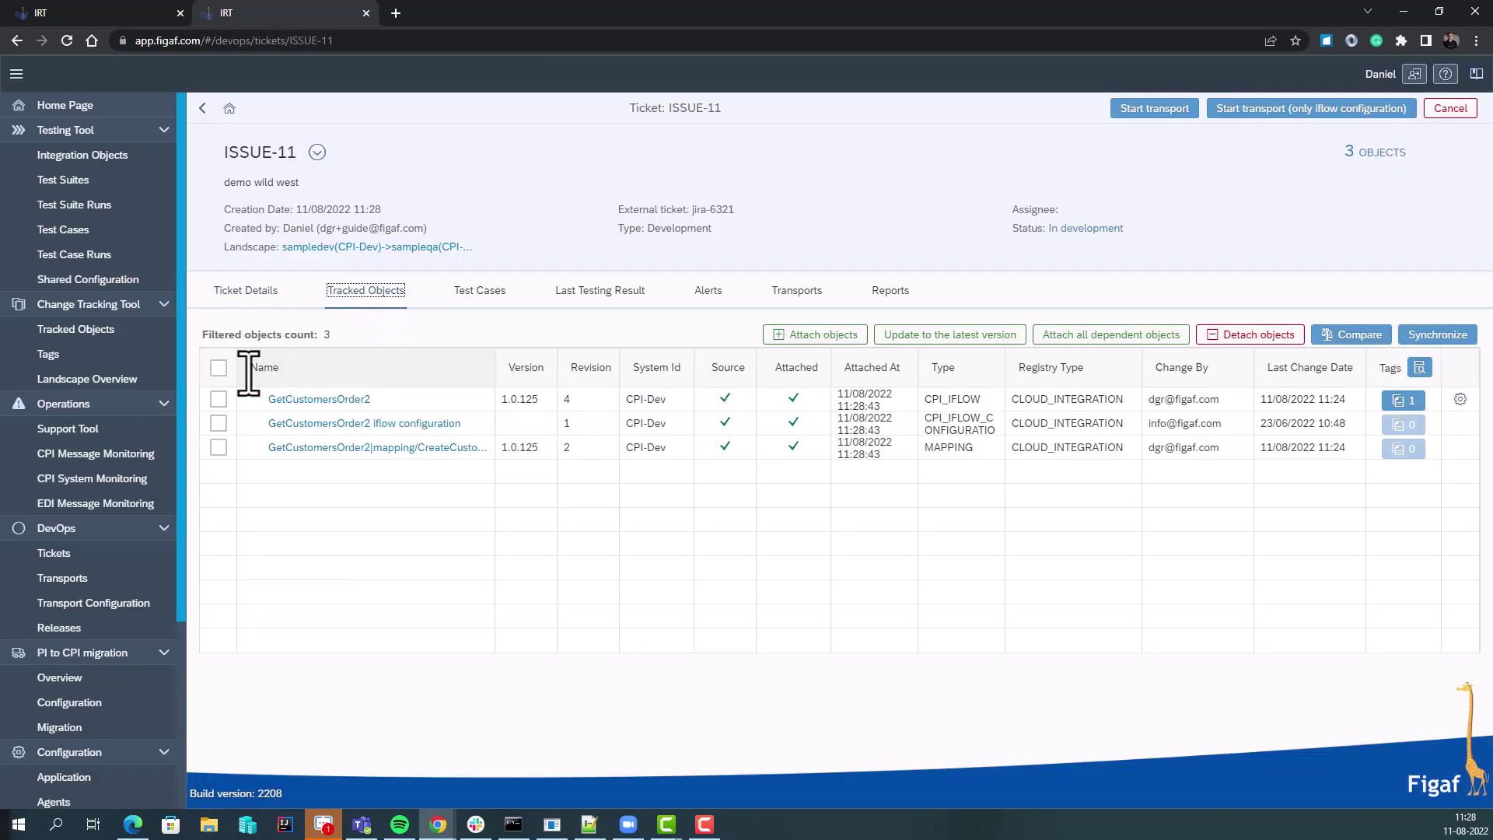
# Attach all dependent objects of the three ticket objects to ISSUE-11
pyautogui.click(219, 367)
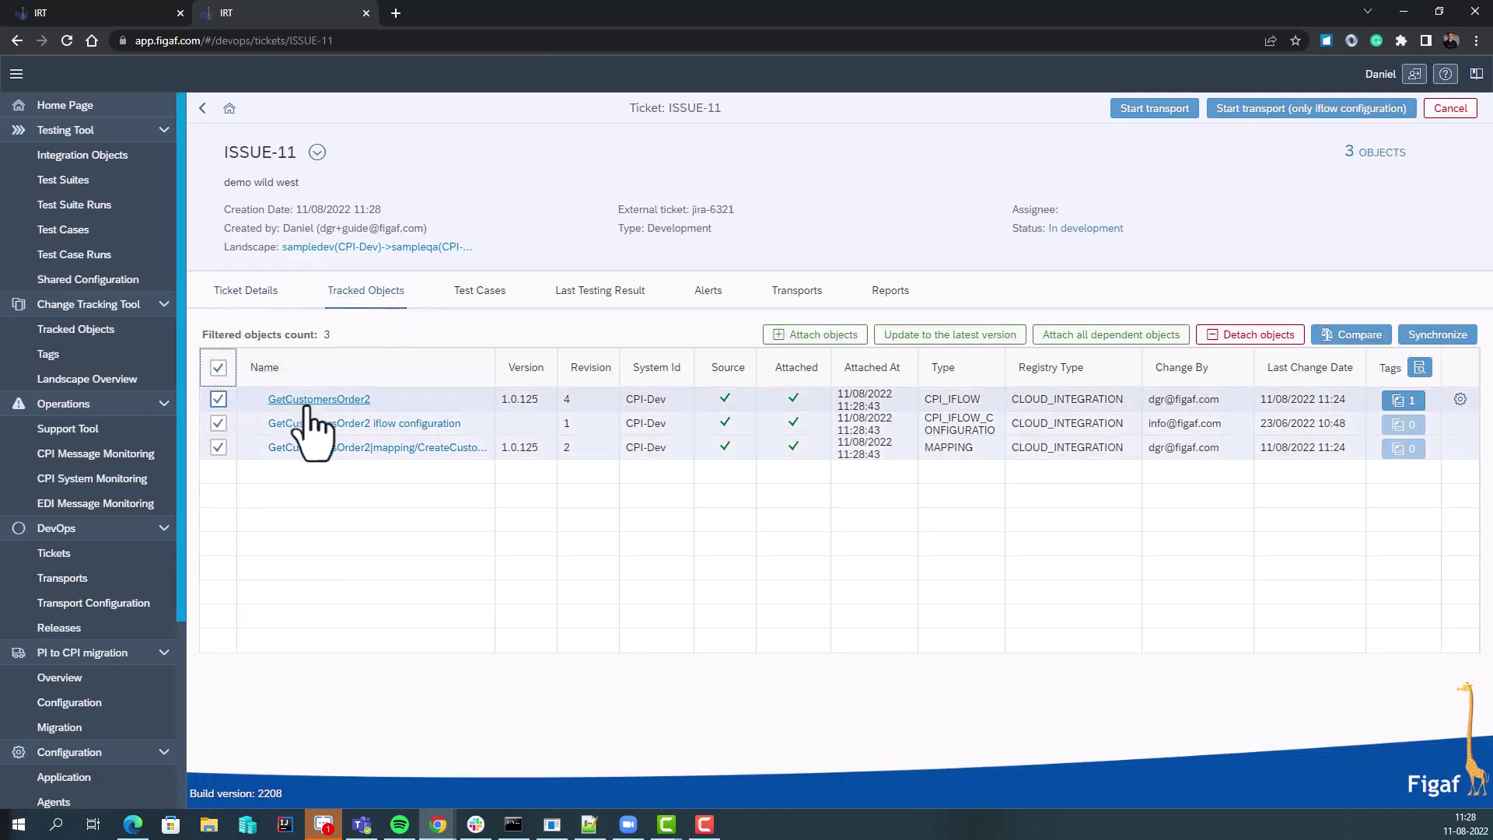
pyautogui.click(1097, 336)
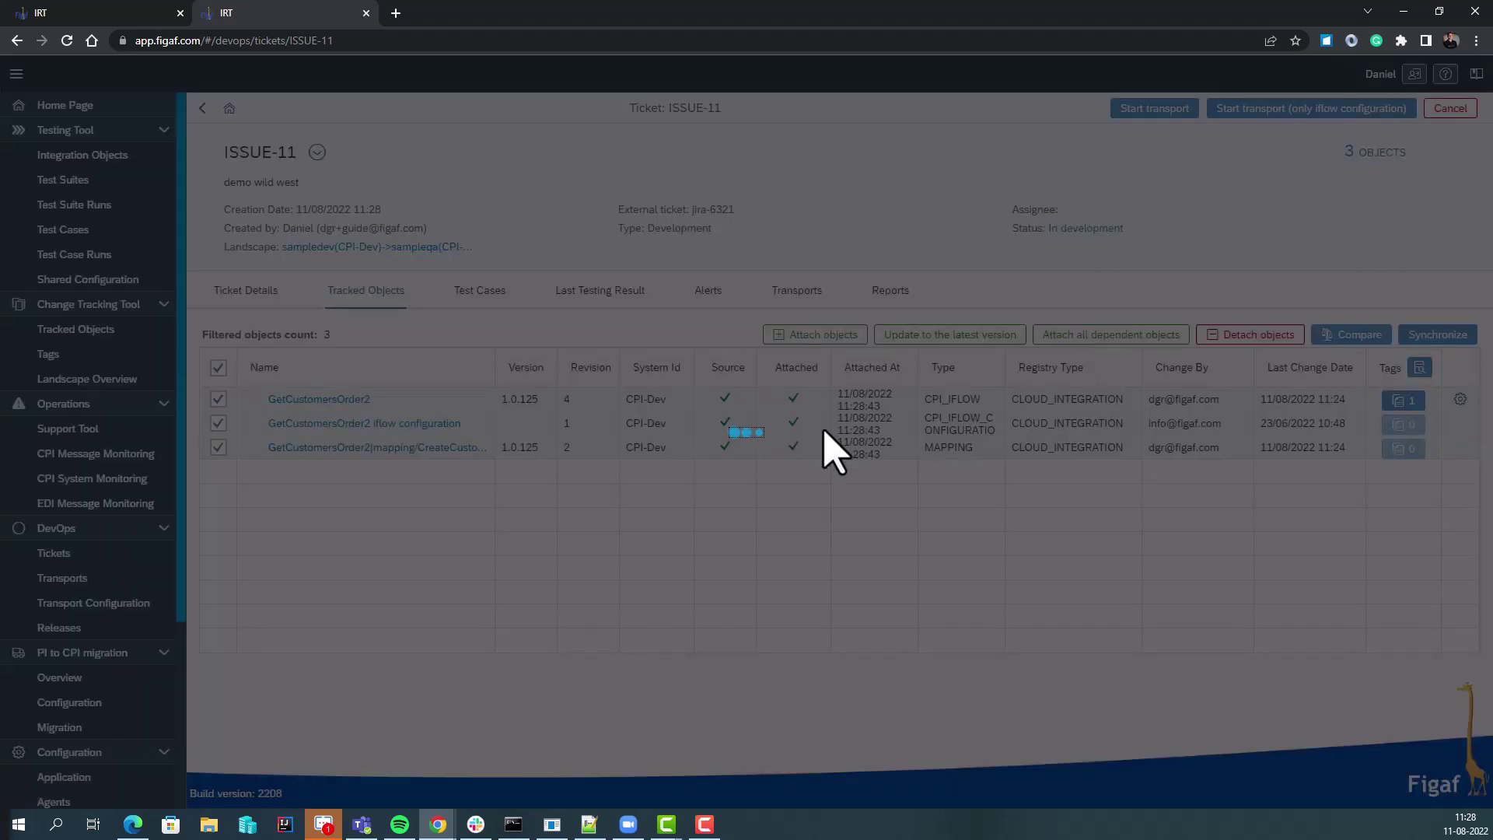
pyautogui.click(850, 471)
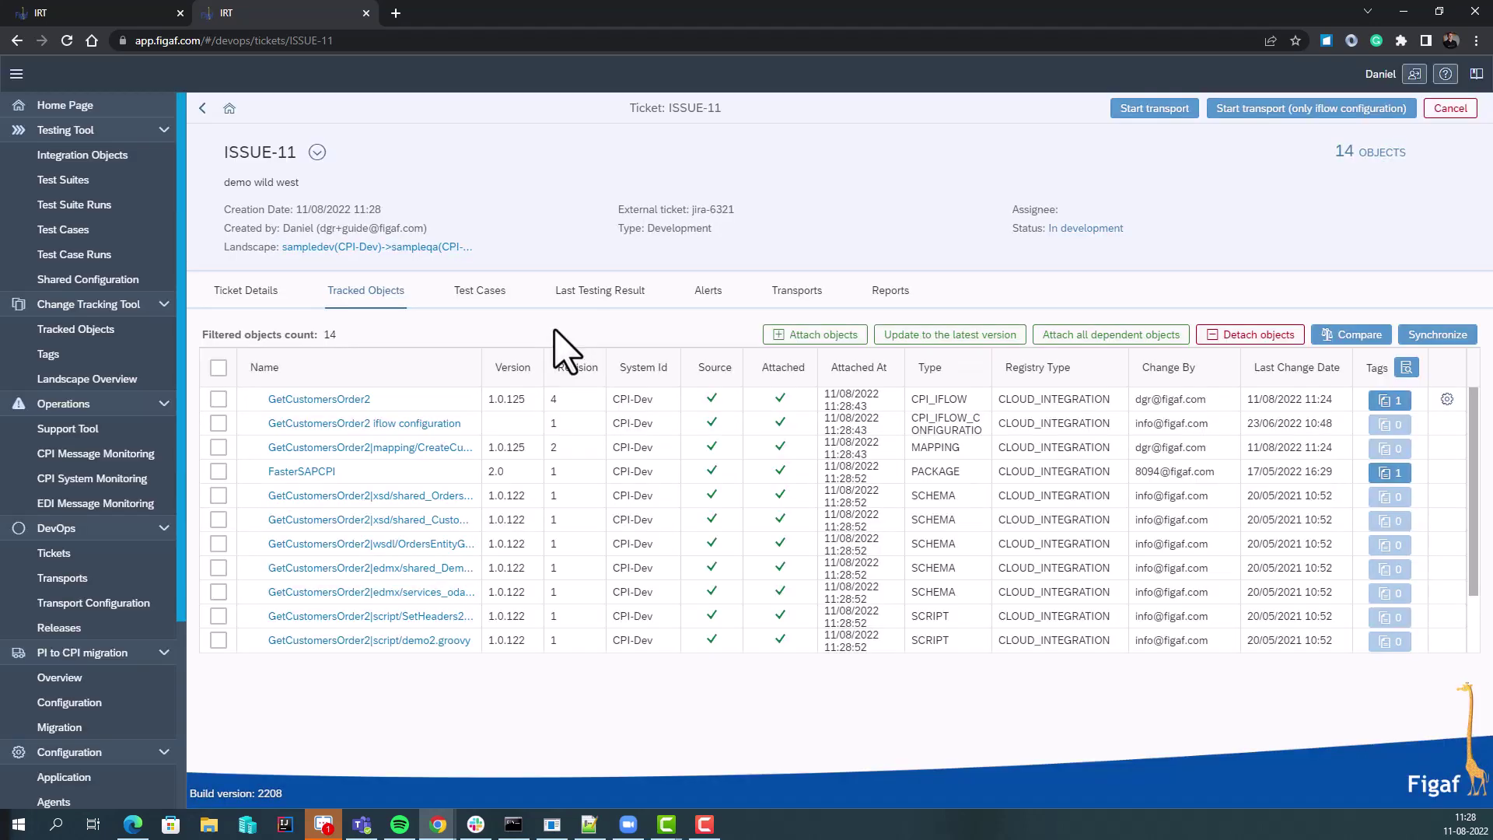
# Start a transport for ISSUE-11 from its Transports tab
pyautogui.click(479, 293)
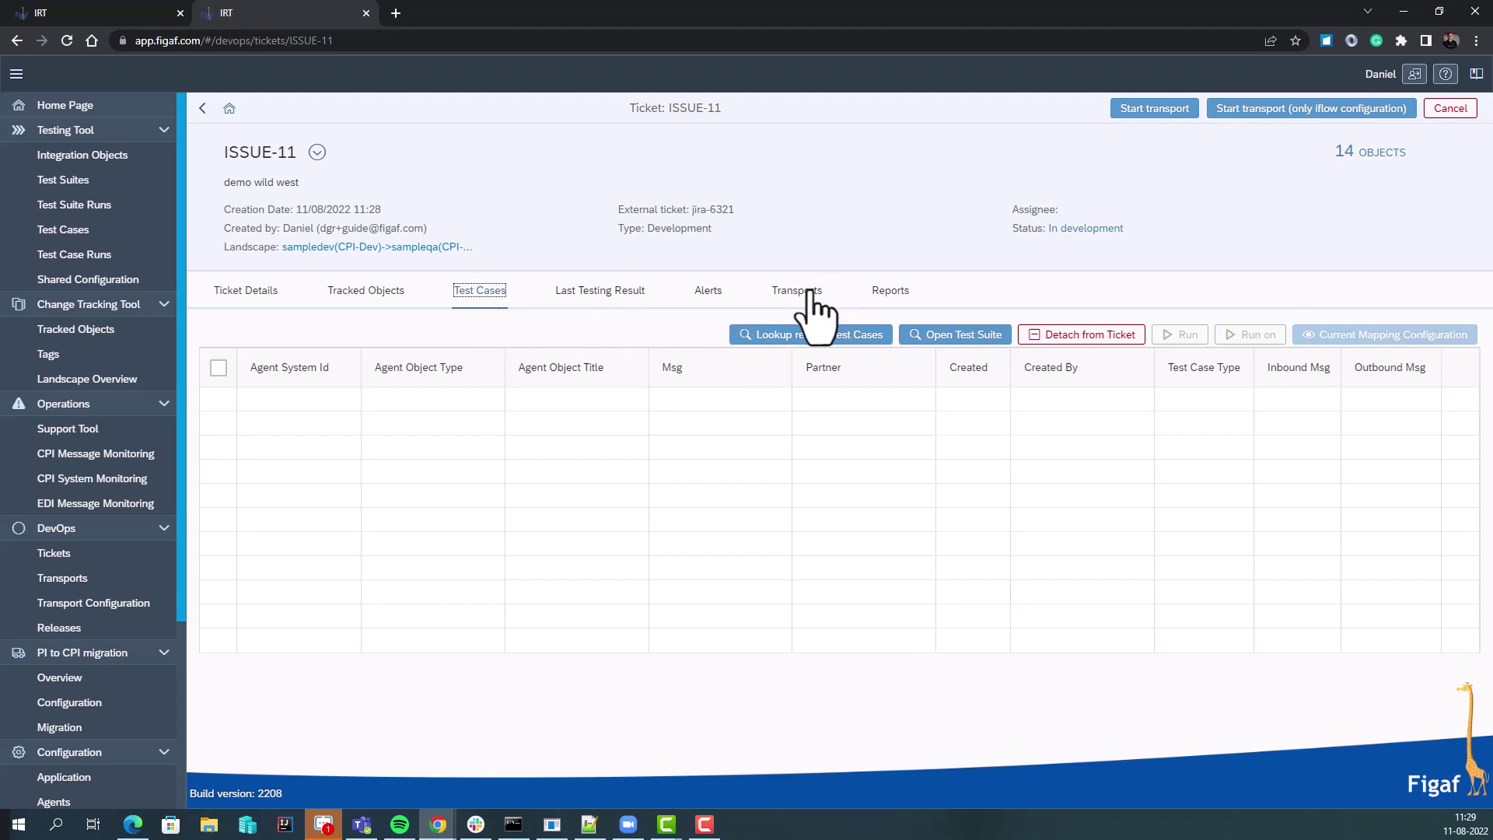
pyautogui.click(809, 294)
pyautogui.click(1131, 111)
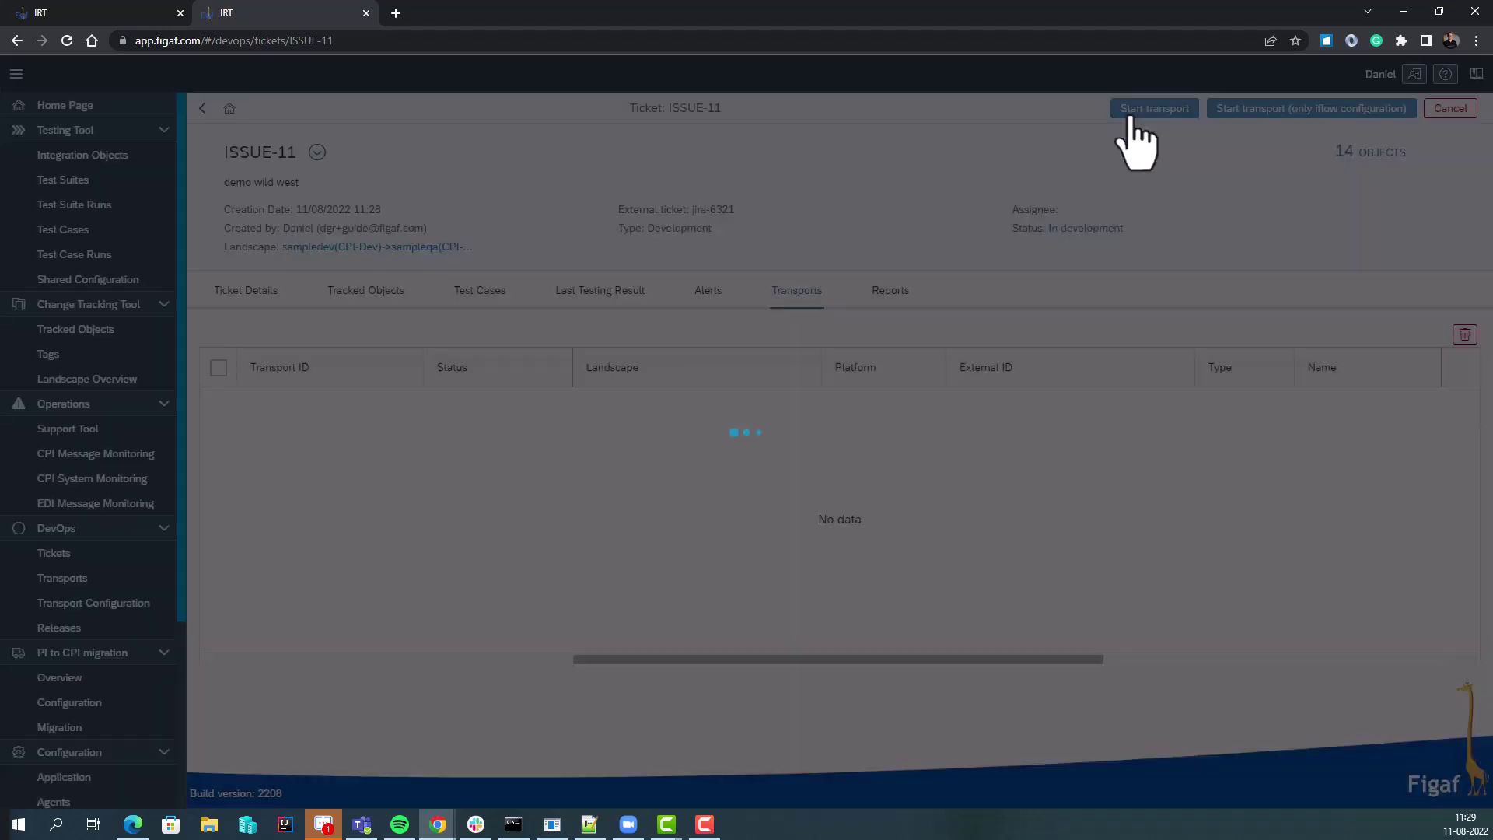
pyautogui.click(1072, 478)
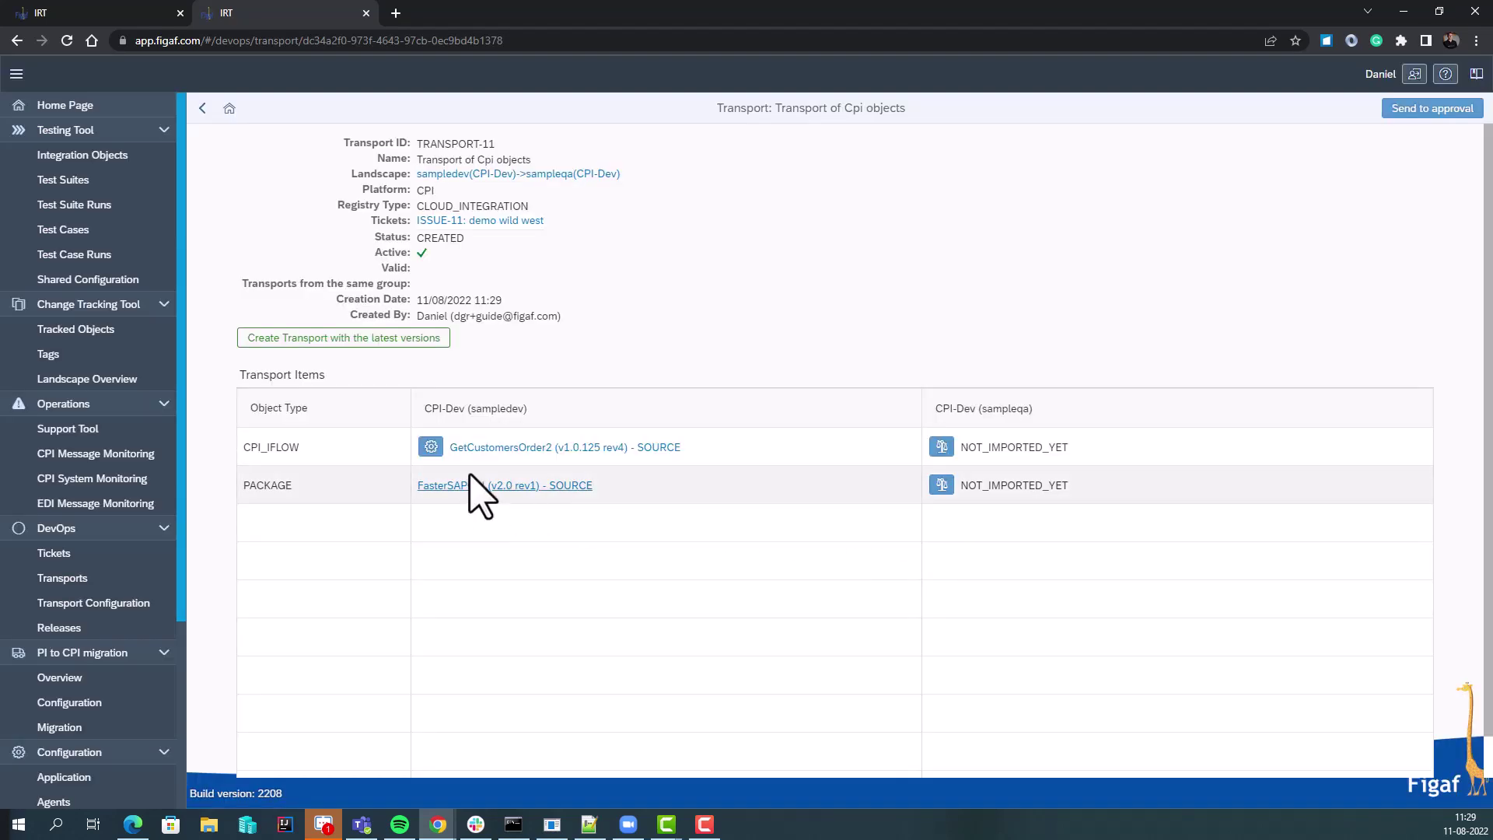
# Save a new sampleqa apikey value in the GetCustomersOrder2 transport configuration and return to TRANSPORT-11
pyautogui.click(430, 448)
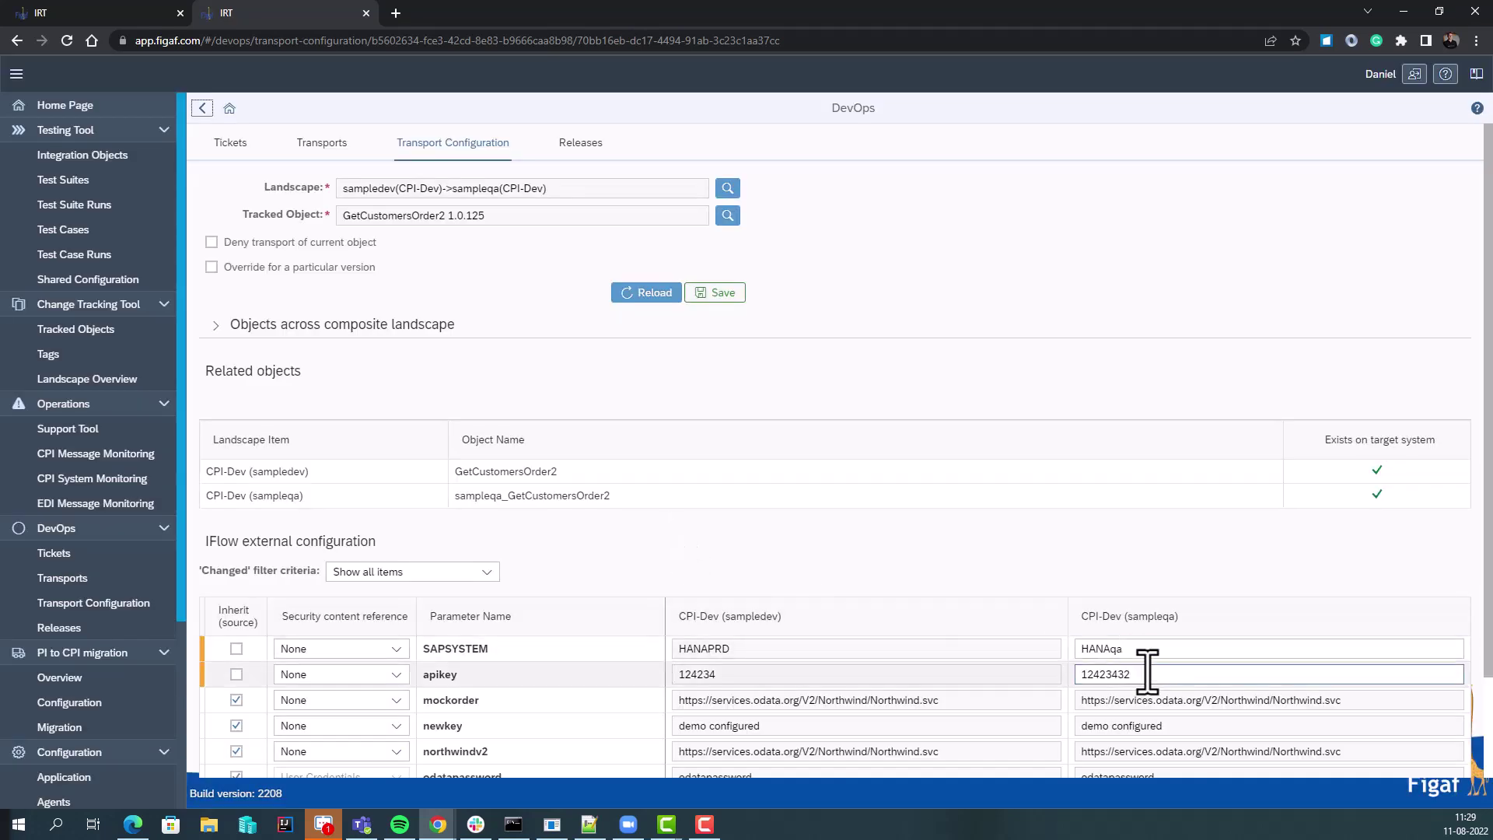
pyautogui.moveTo(1148, 670); pyautogui.dragTo(1030, 673)
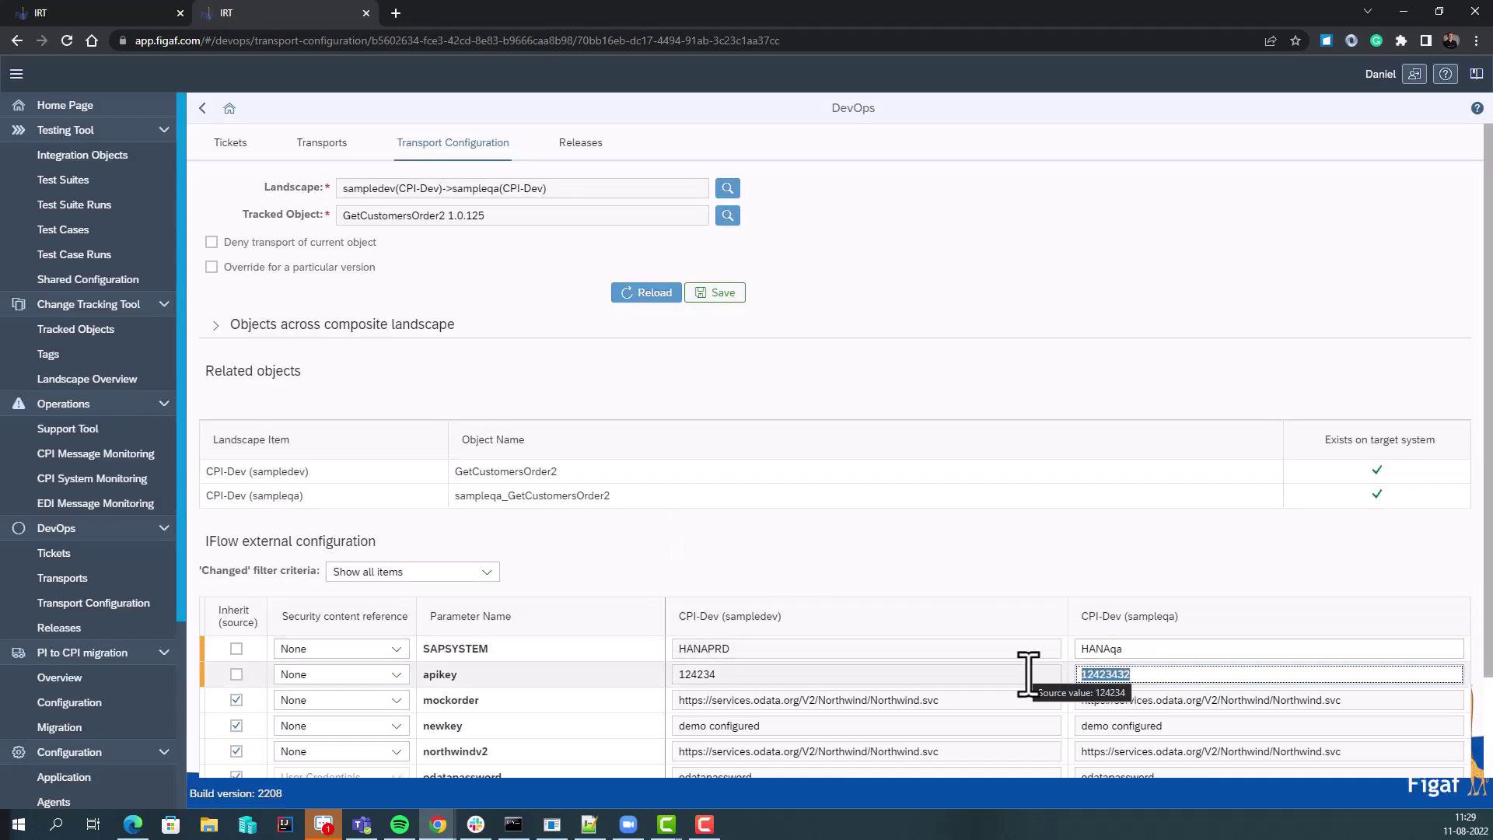
pyautogui.write('31515')
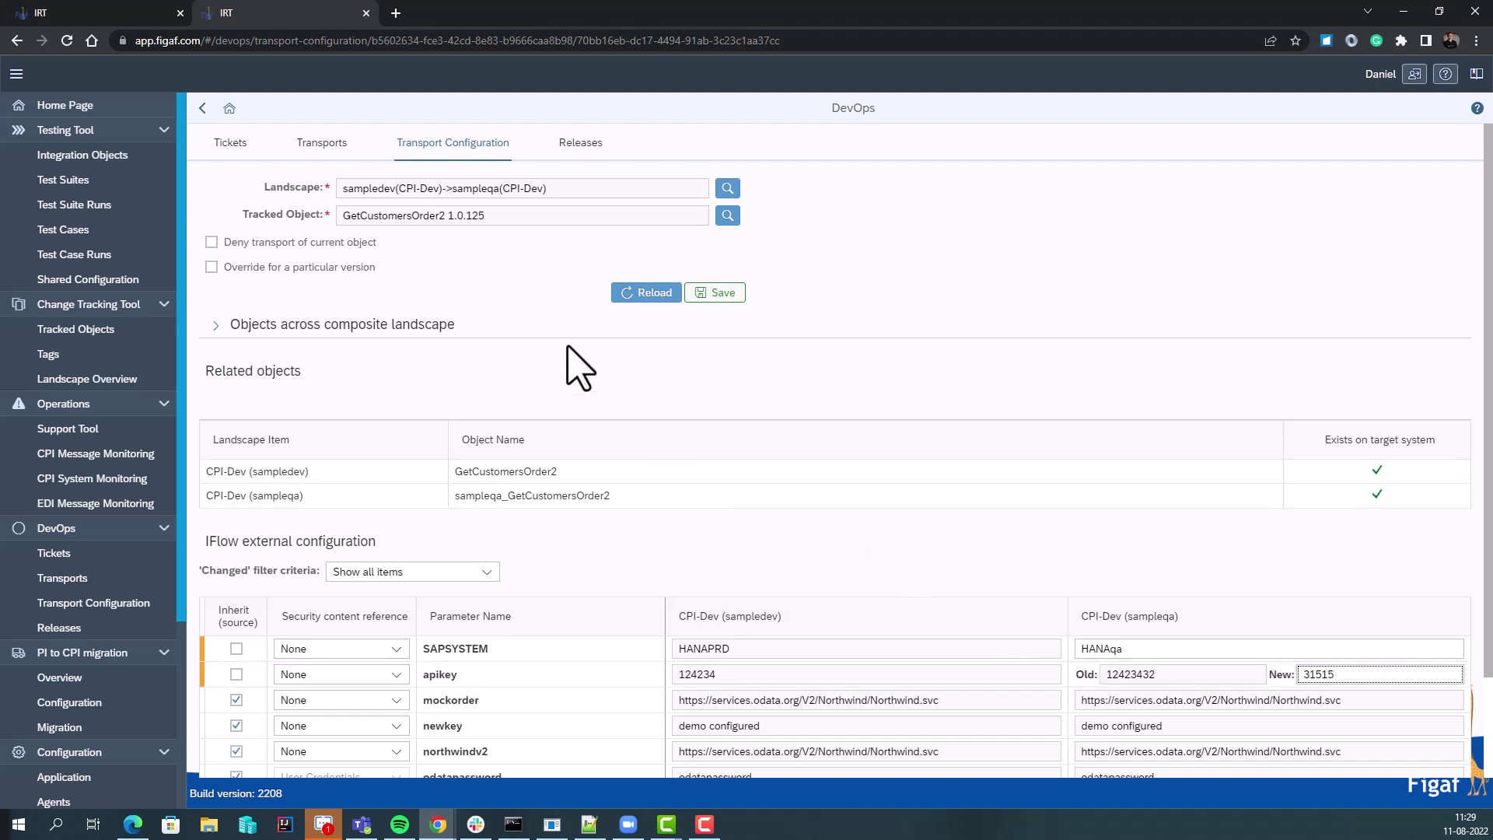
pyautogui.click(730, 294)
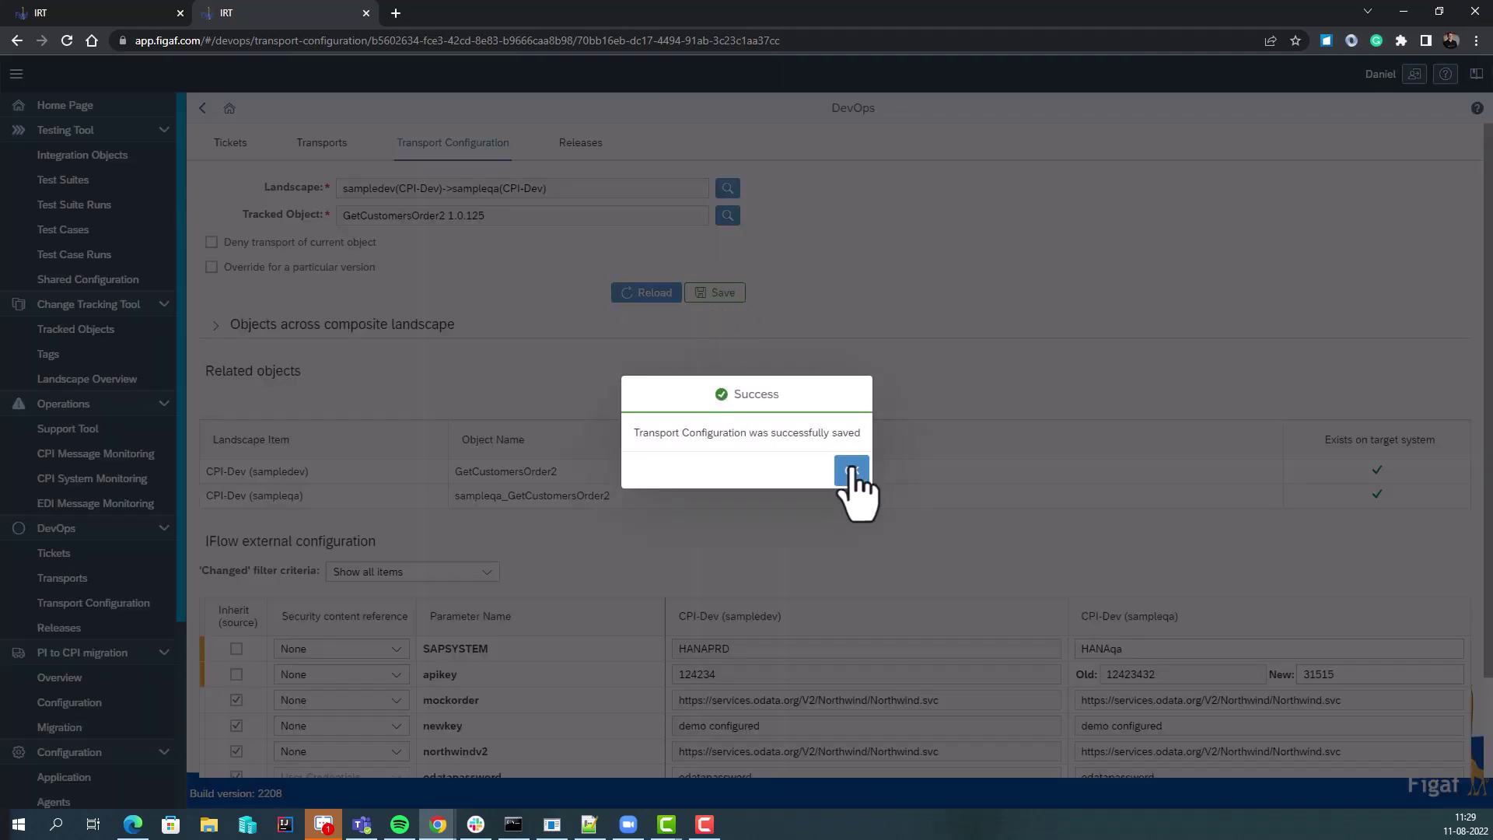
pyautogui.click(853, 470)
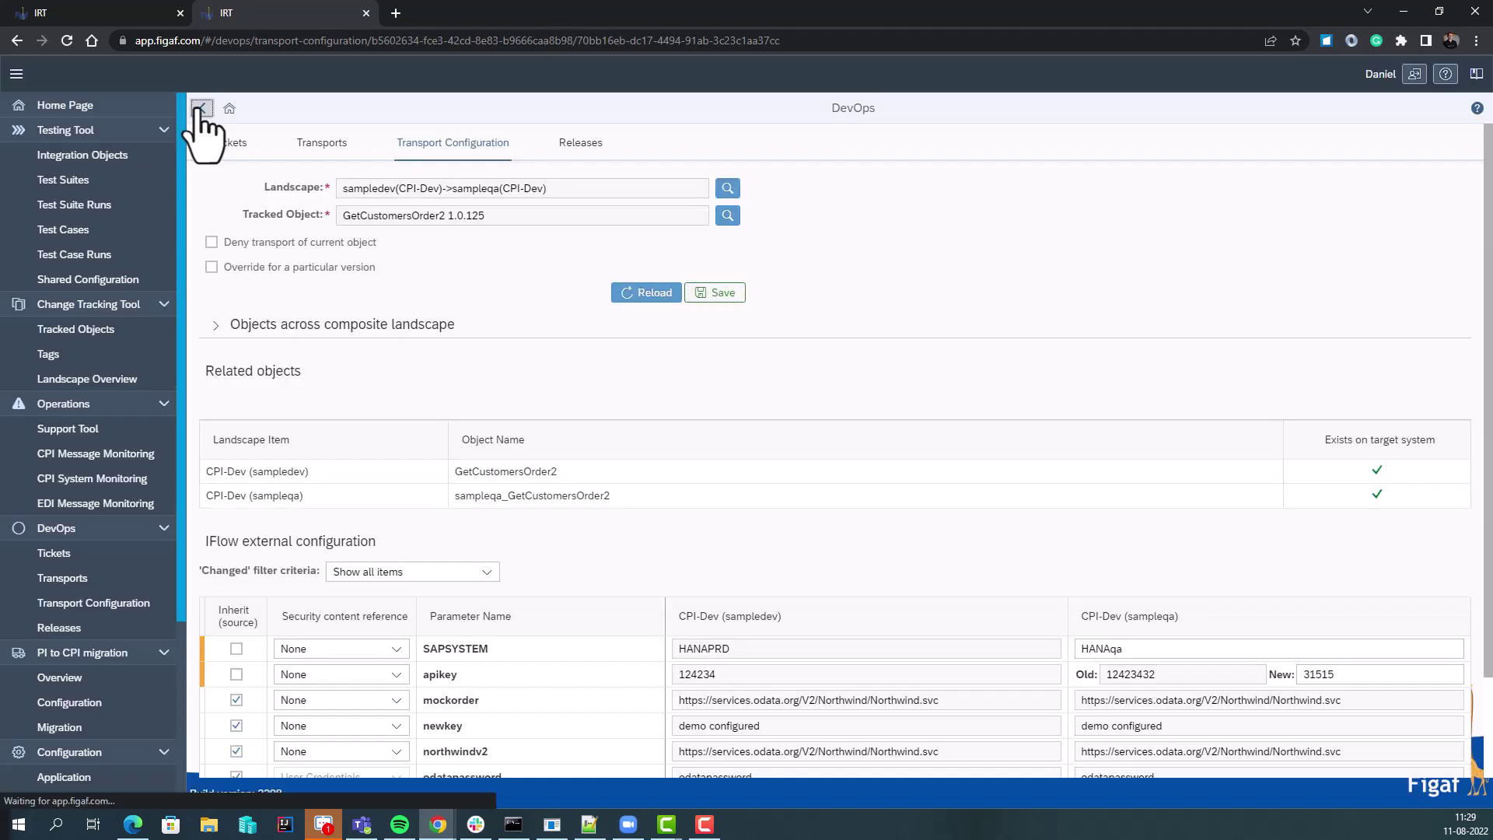
pyautogui.click(201, 108)
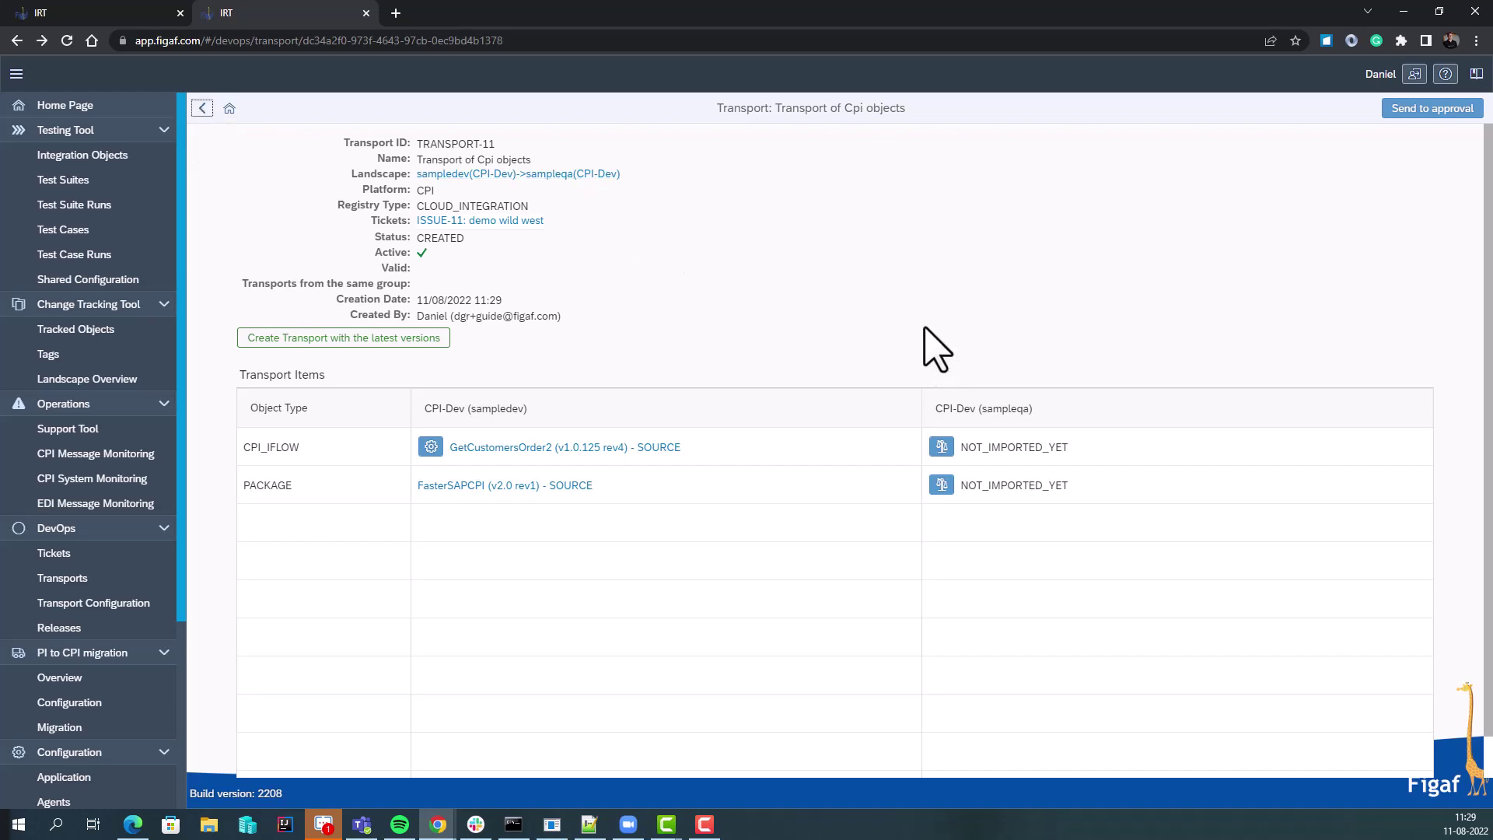
# Send TRANSPORT-11 for approval and run a BPMN comparison of the iflow
pyautogui.click(1423, 109)
pyautogui.click(852, 466)
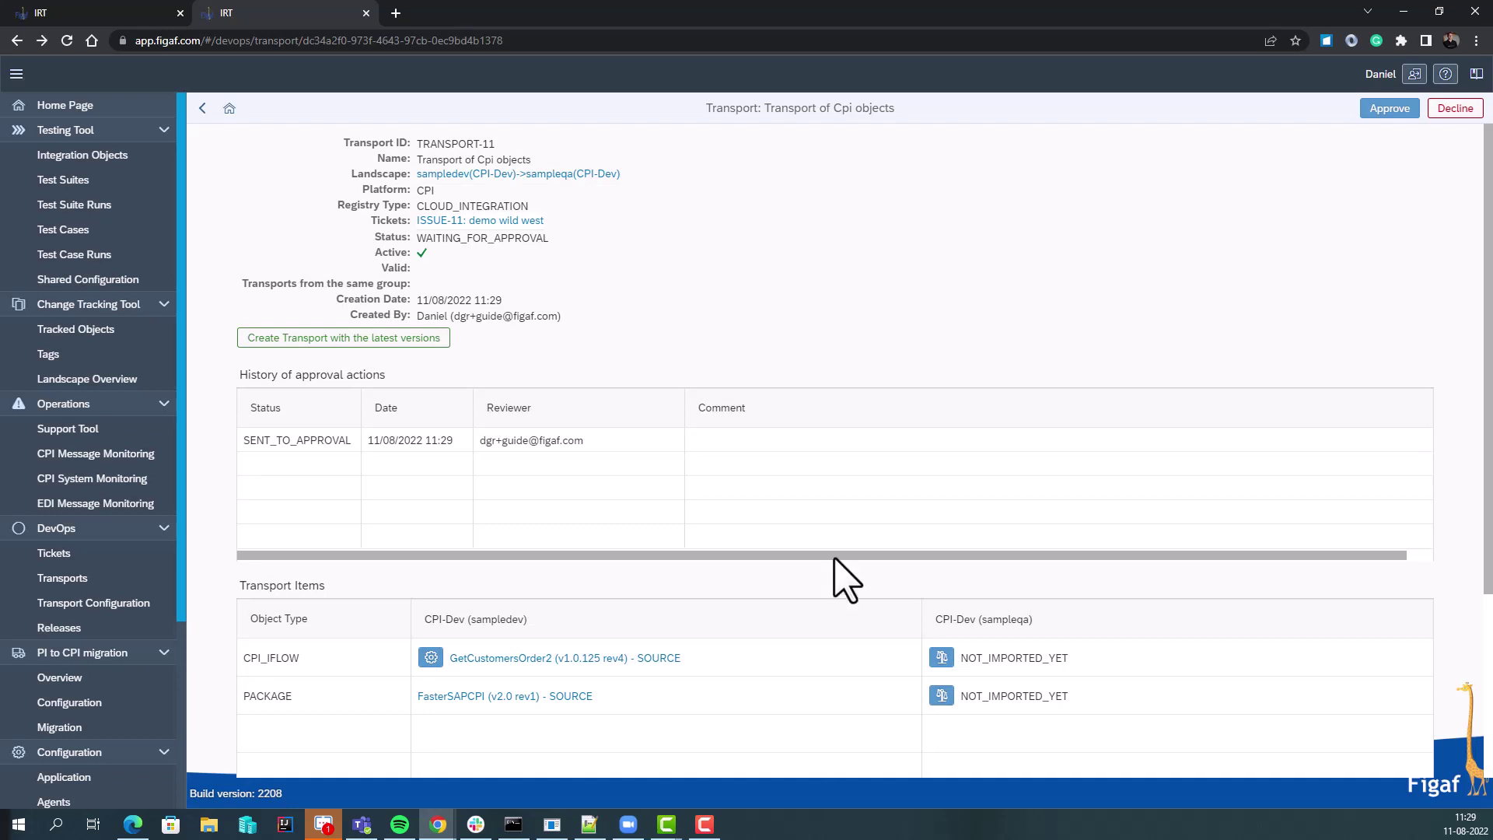
pyautogui.click(941, 658)
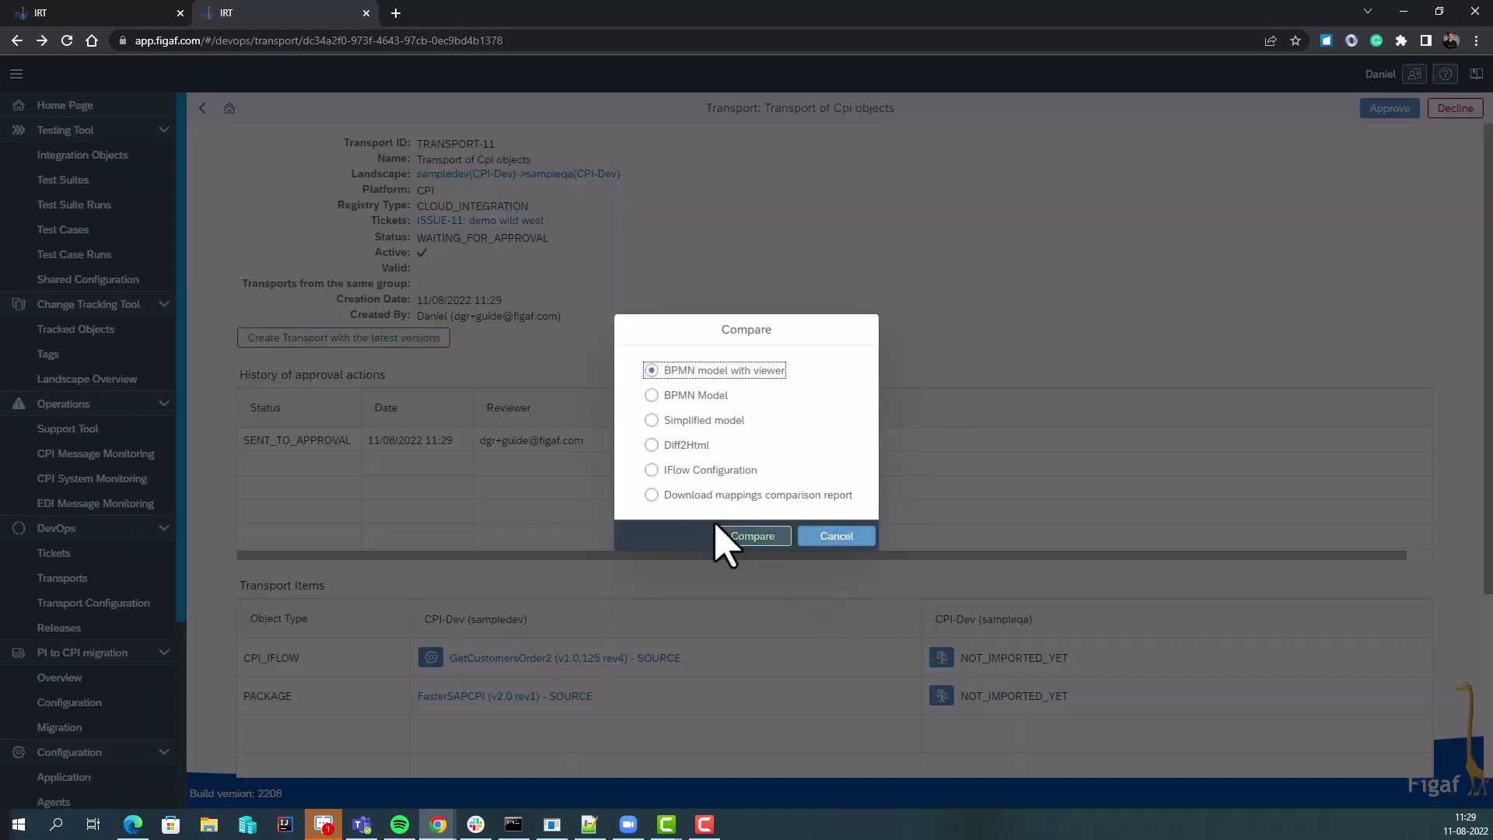
pyautogui.click(740, 533)
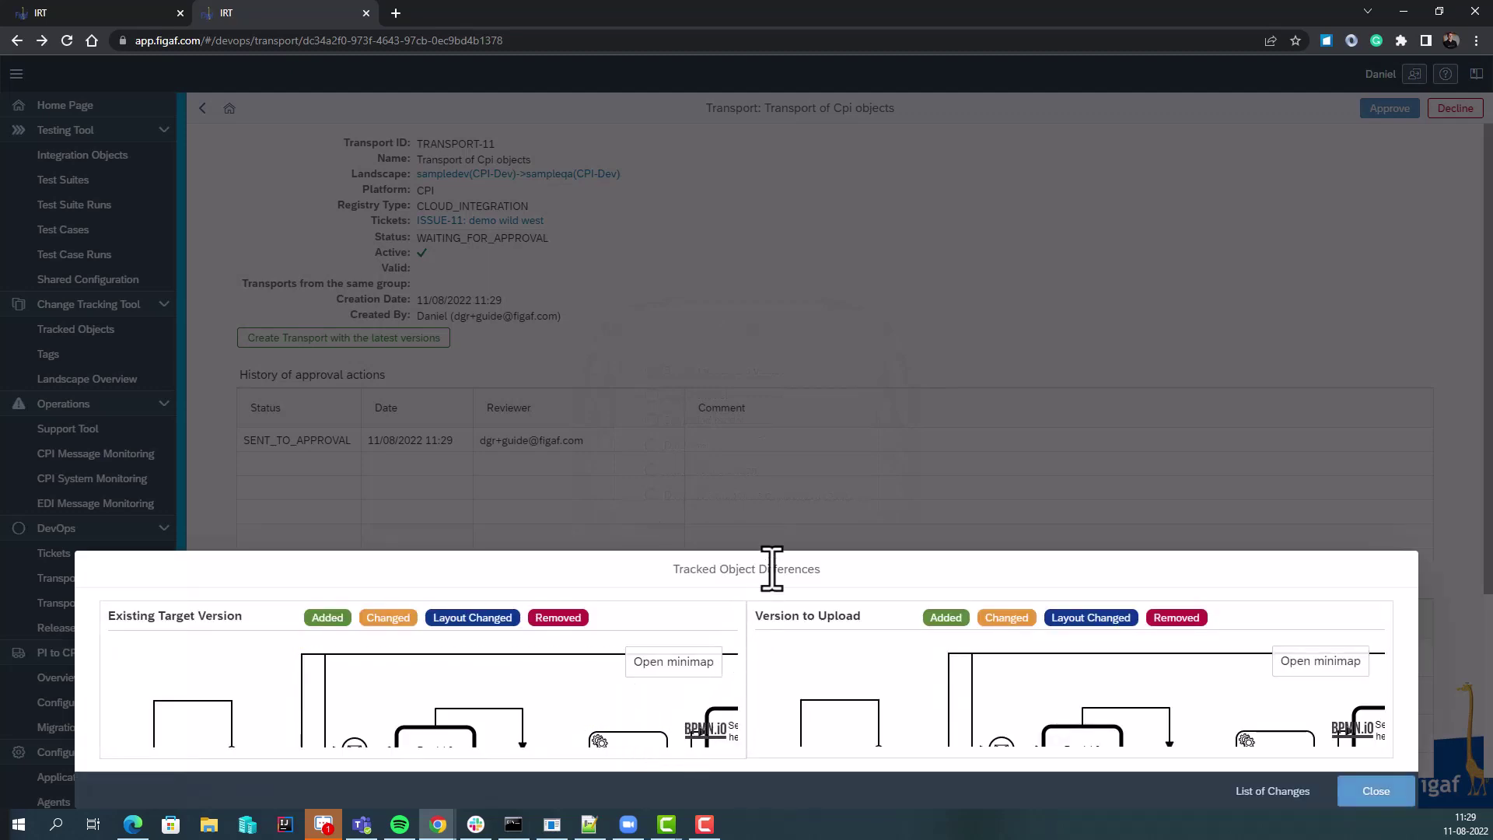
# Review the BPMN diagram differences up to the Content Modifier step, then close the view
pyautogui.scroll(-3, 933, 661)
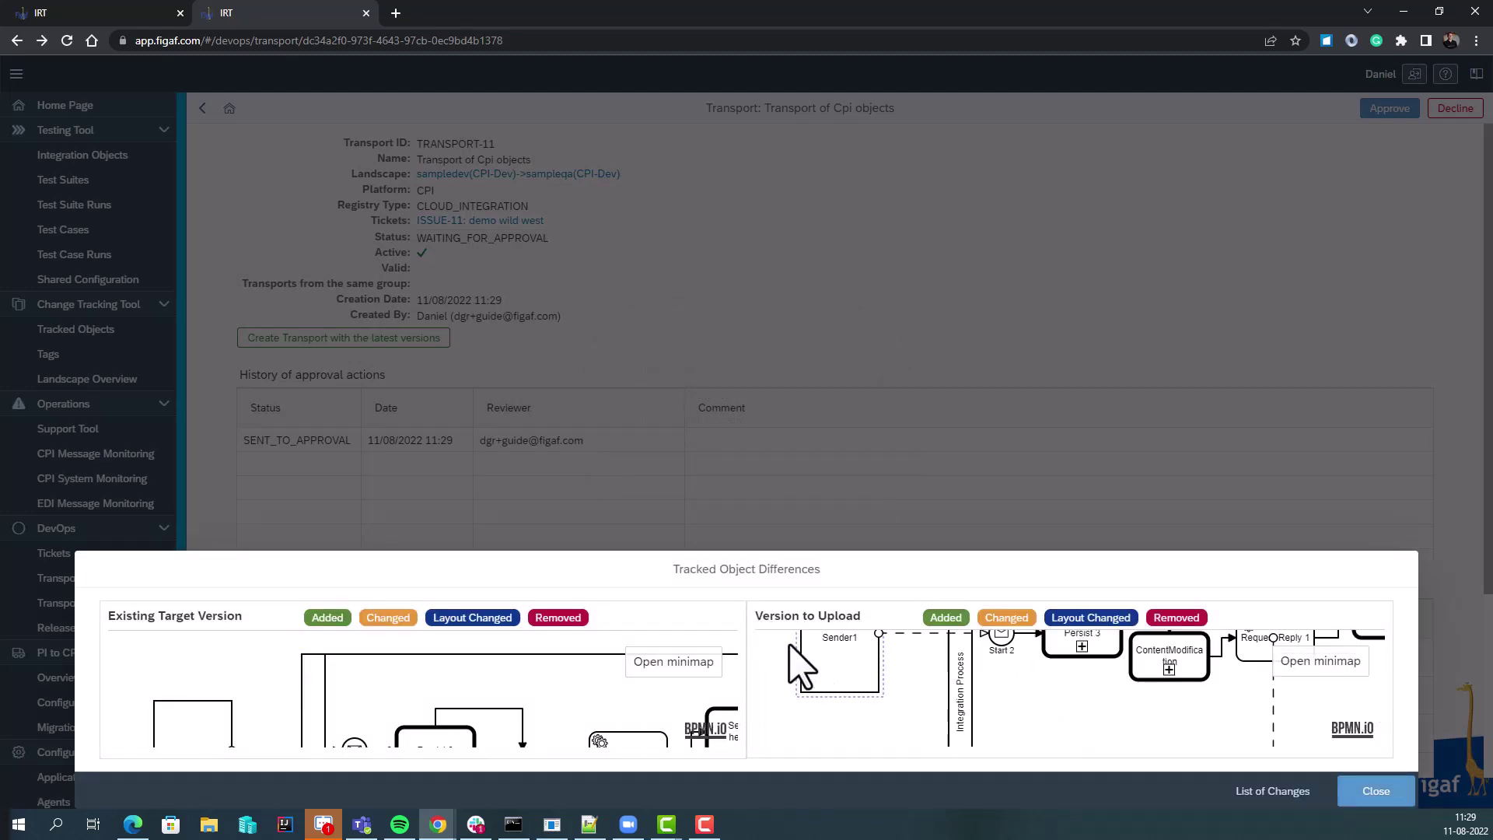
pyautogui.scroll(2, 1089, 708)
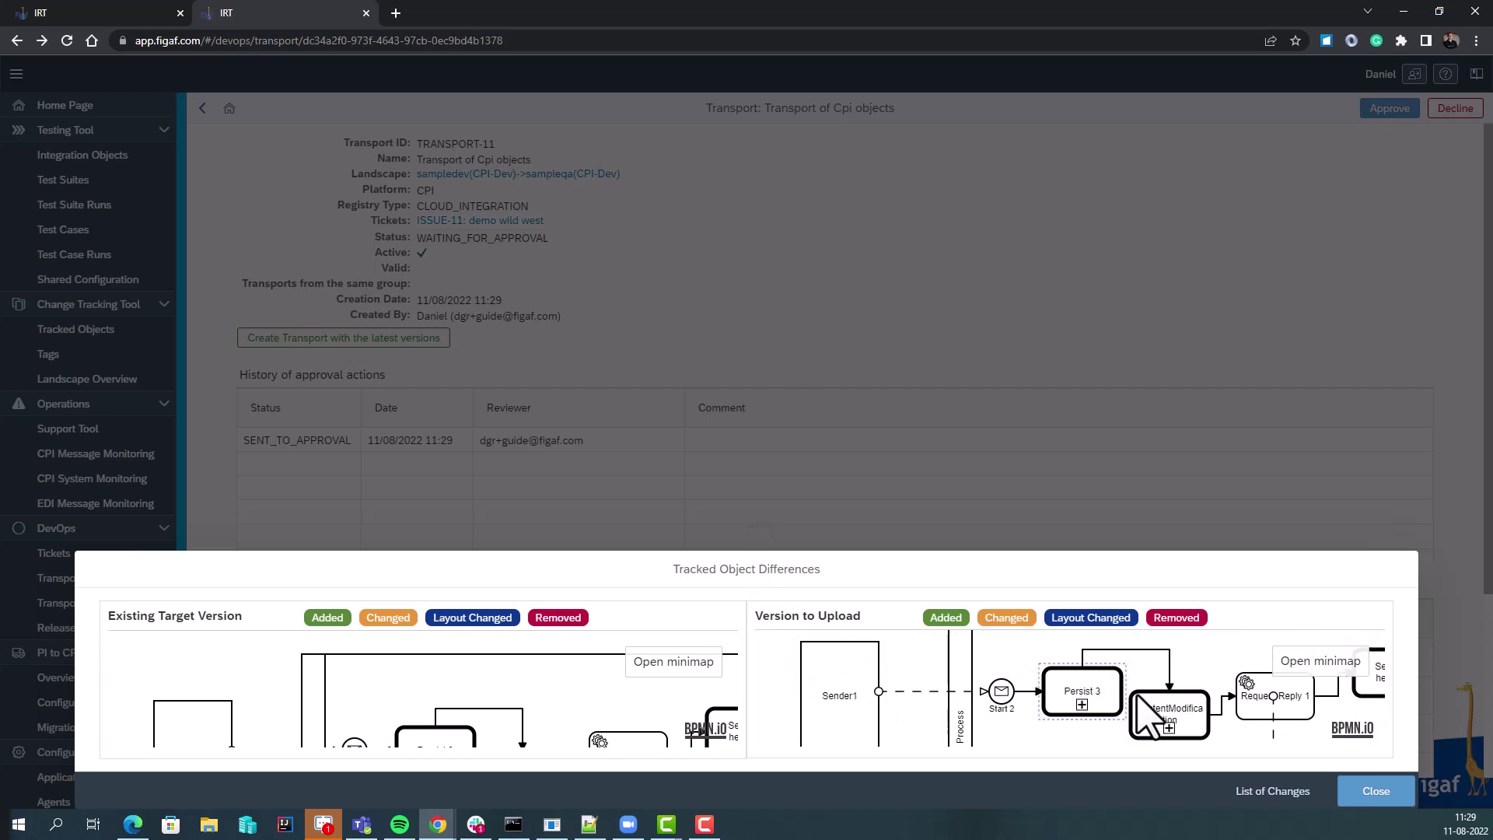
pyautogui.moveTo(1132, 695); pyautogui.dragTo(778, 667)
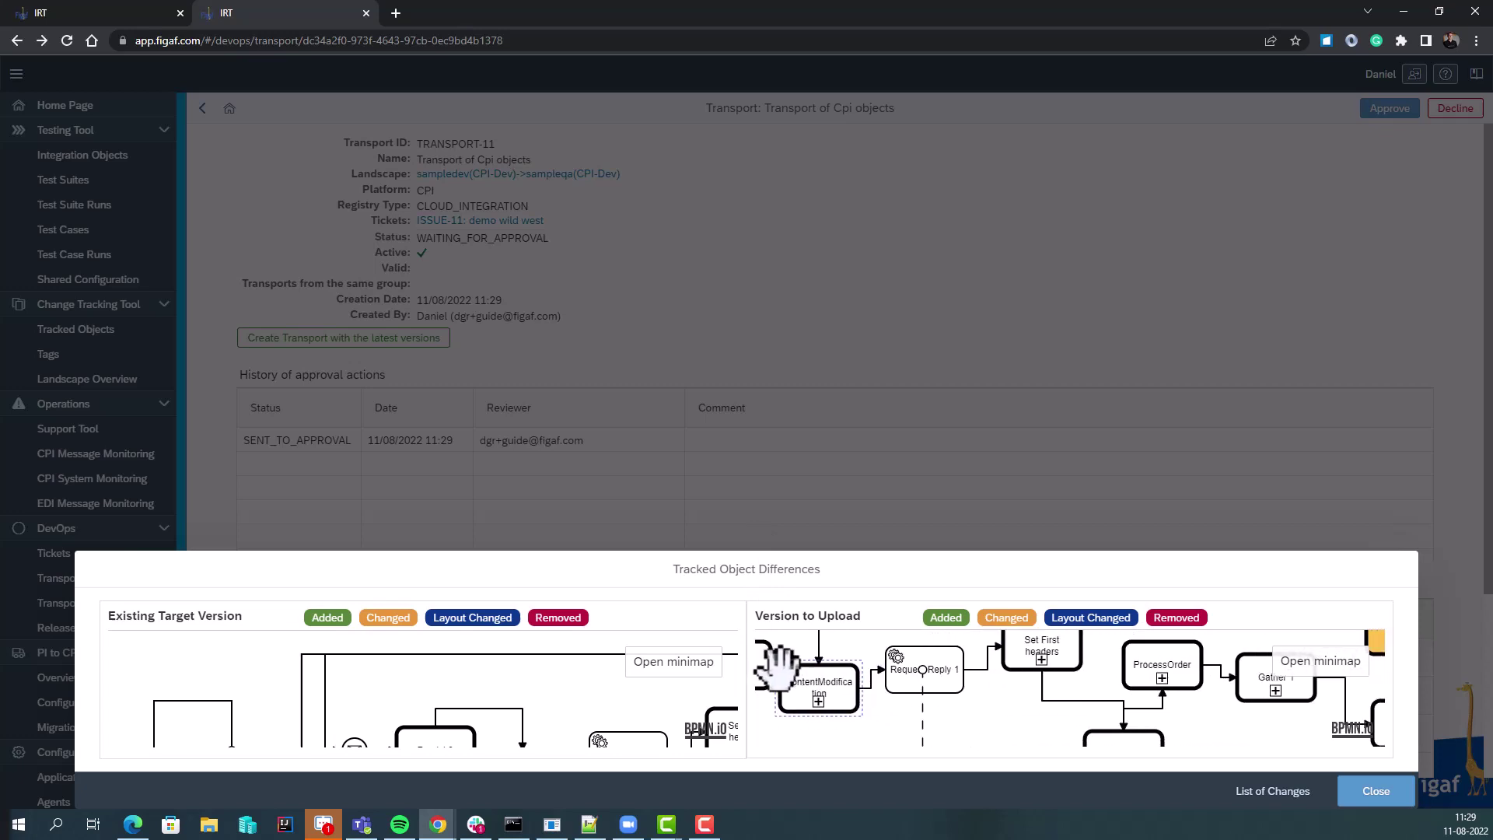
pyautogui.moveTo(1377, 743); pyautogui.dragTo(1050, 707)
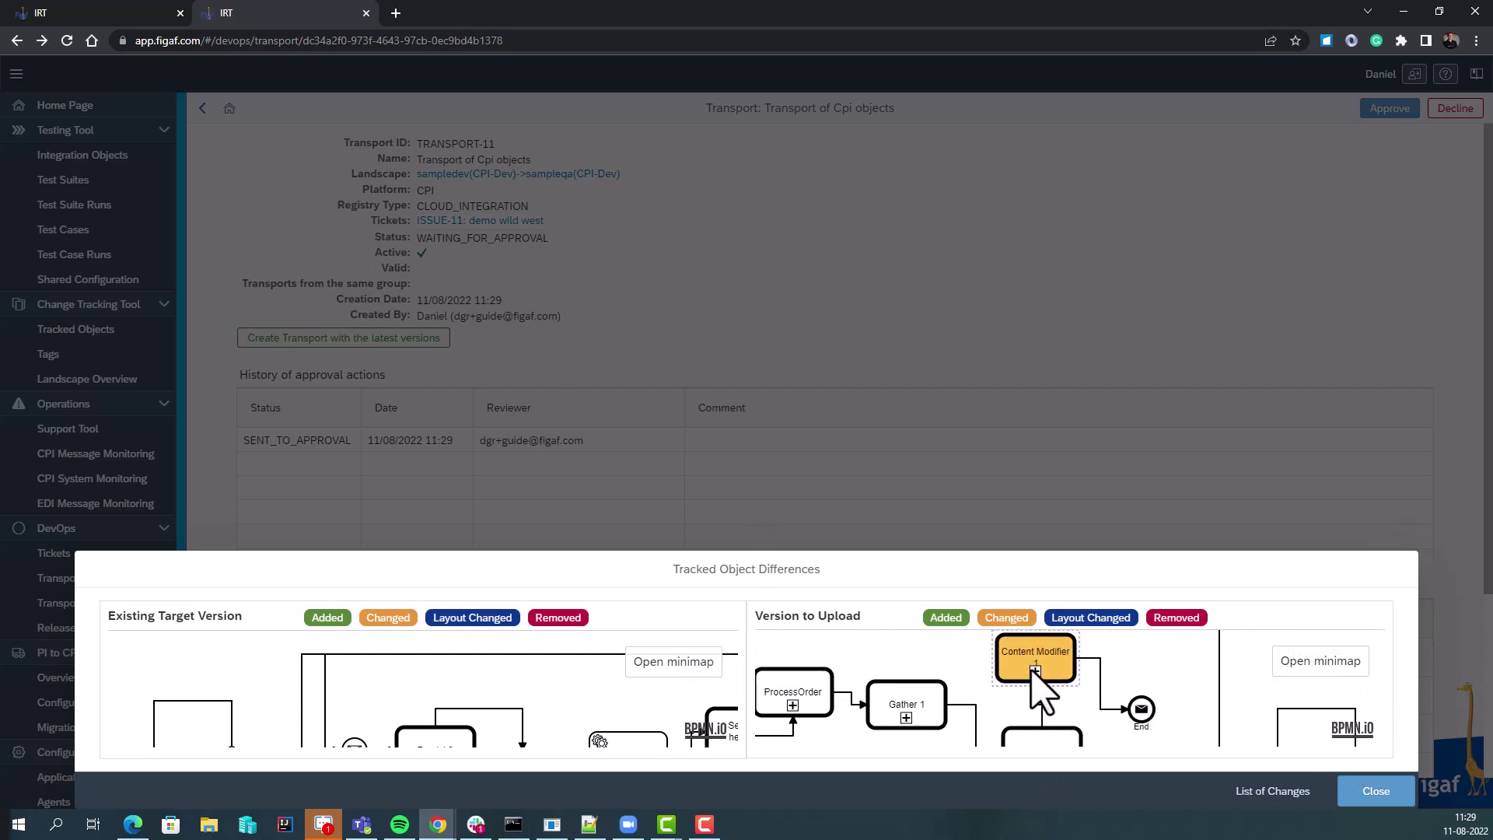
pyautogui.moveTo(1037, 672)
pyautogui.scroll(-2, 1218, 740)
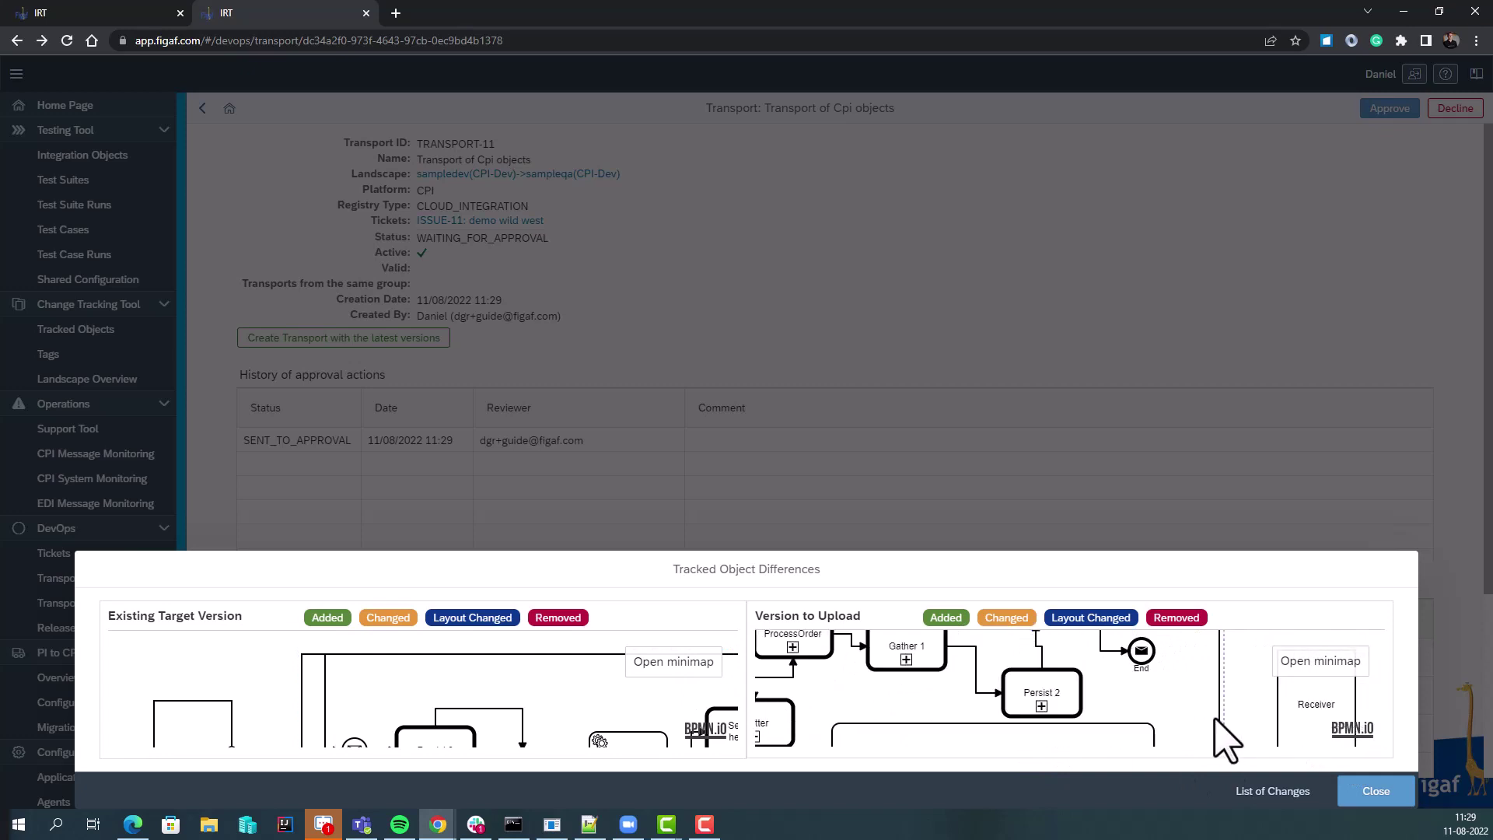
pyautogui.scroll(-5, 1025, 698)
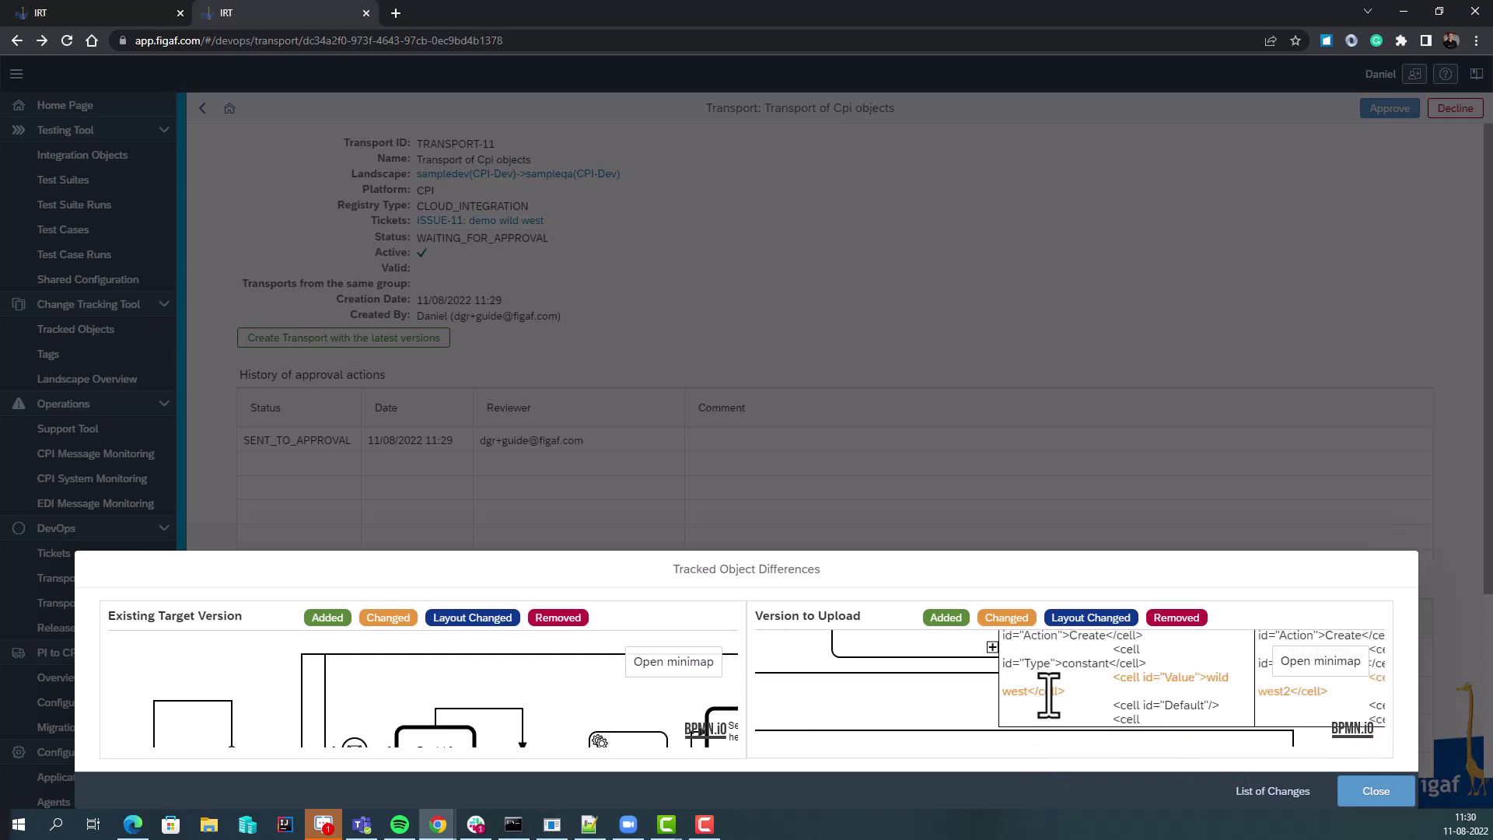
pyautogui.click(1370, 791)
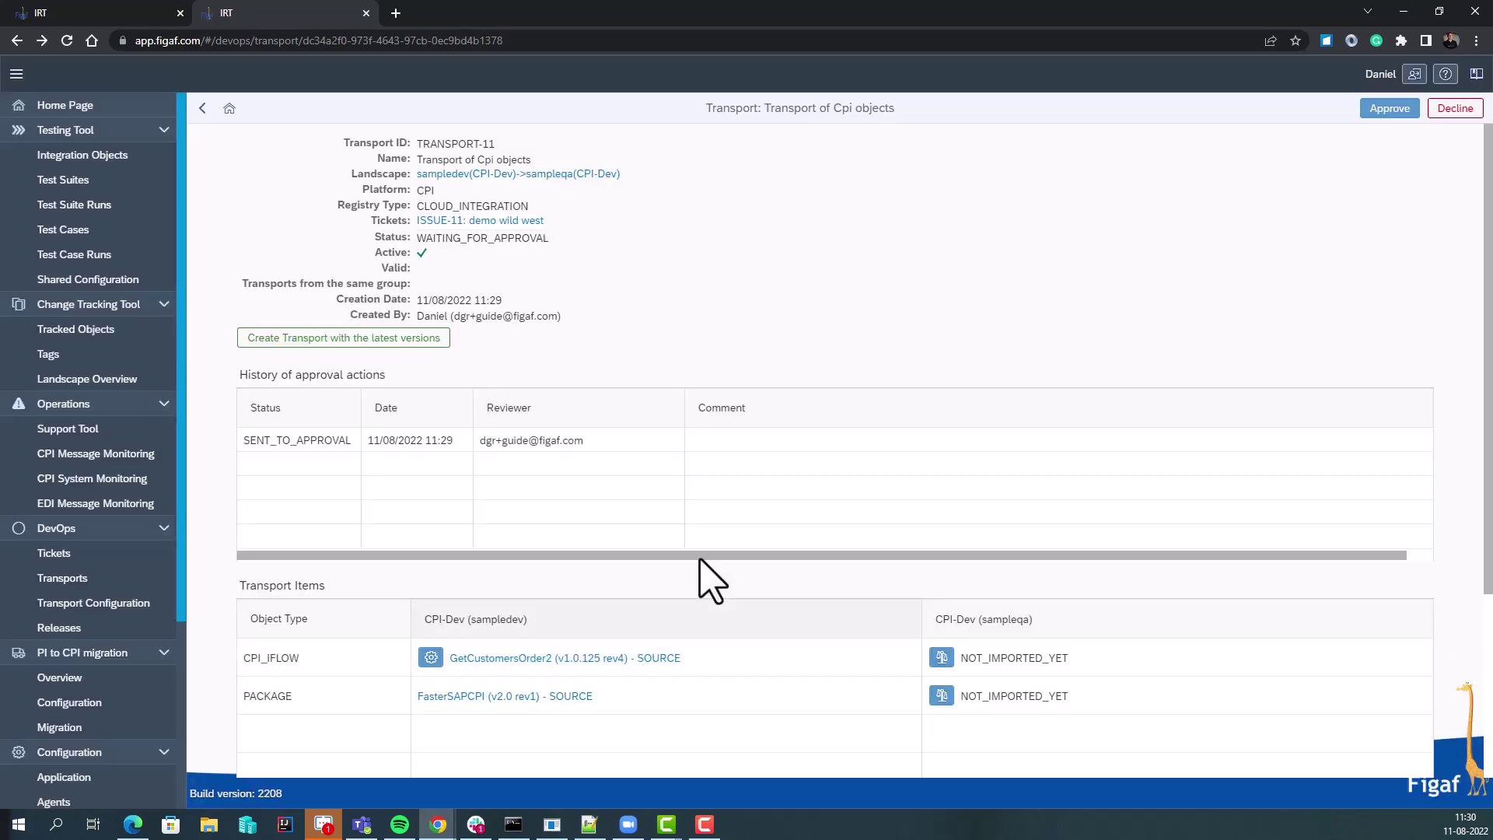
# Compare the iflow files in Diff2Html format, review the differences, and close
pyautogui.click(944, 661)
pyautogui.click(683, 446)
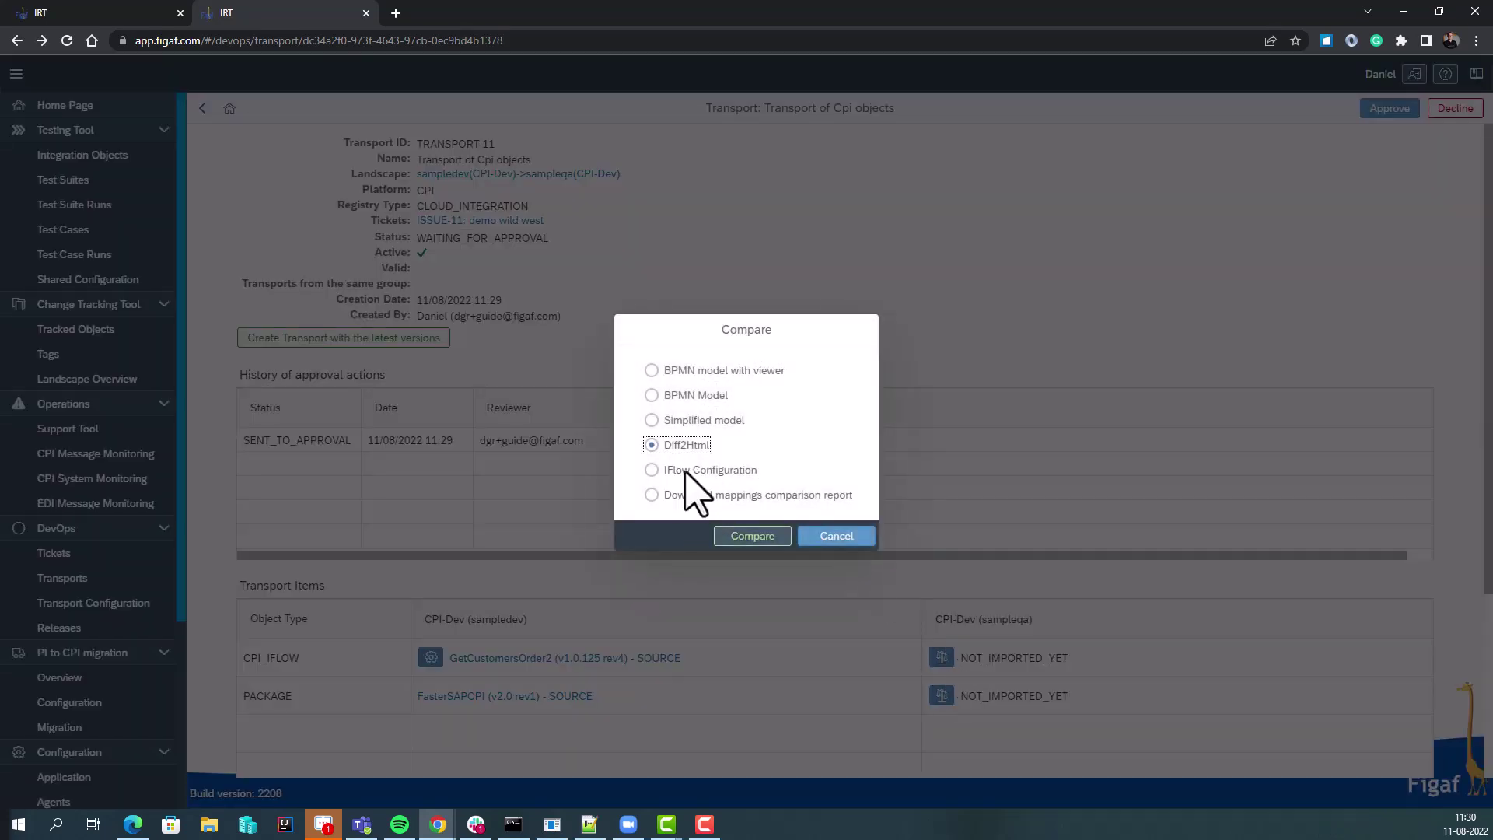
pyautogui.click(735, 537)
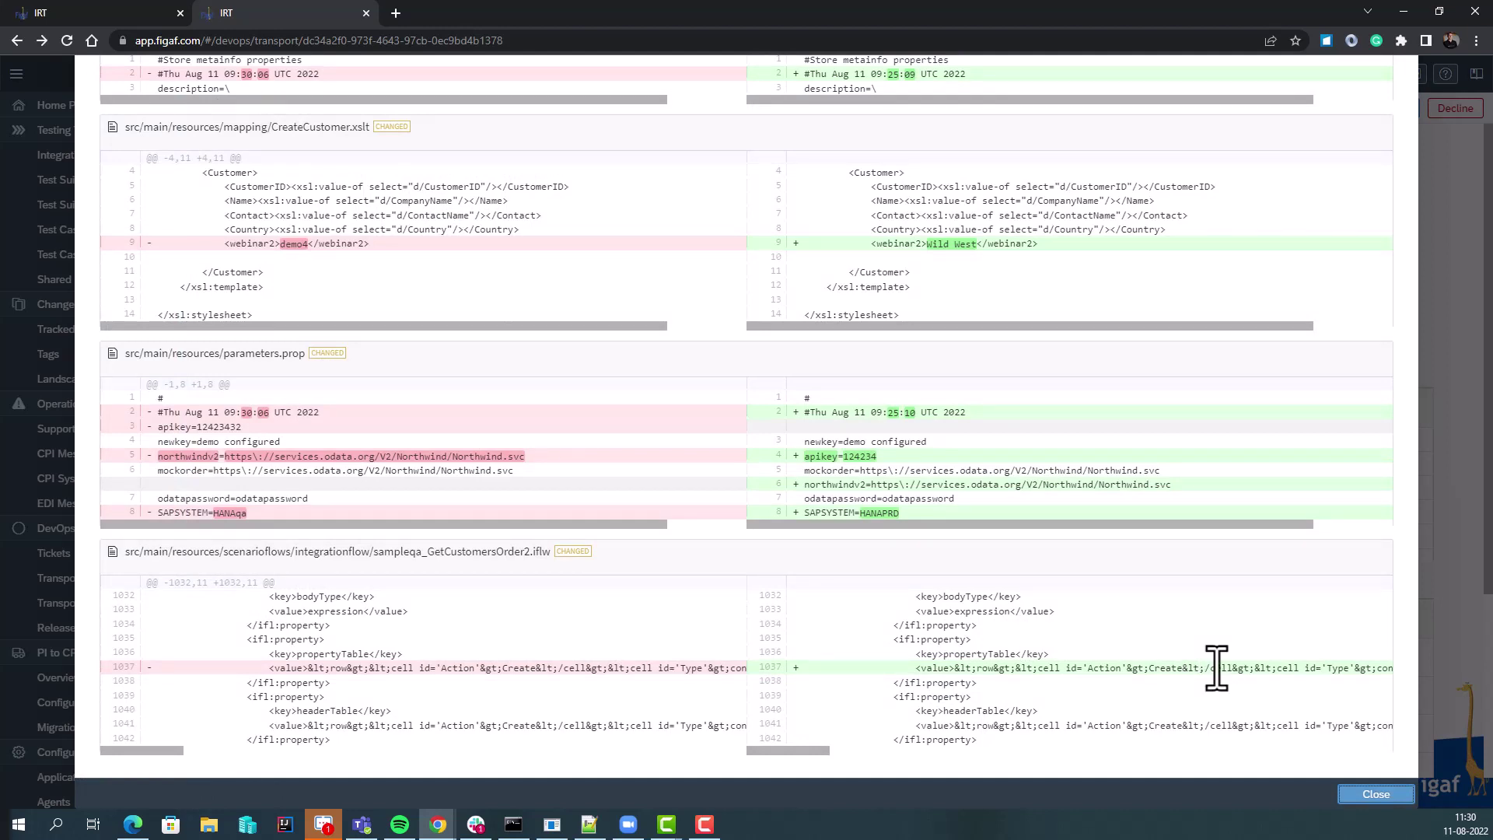
pyautogui.click(1374, 794)
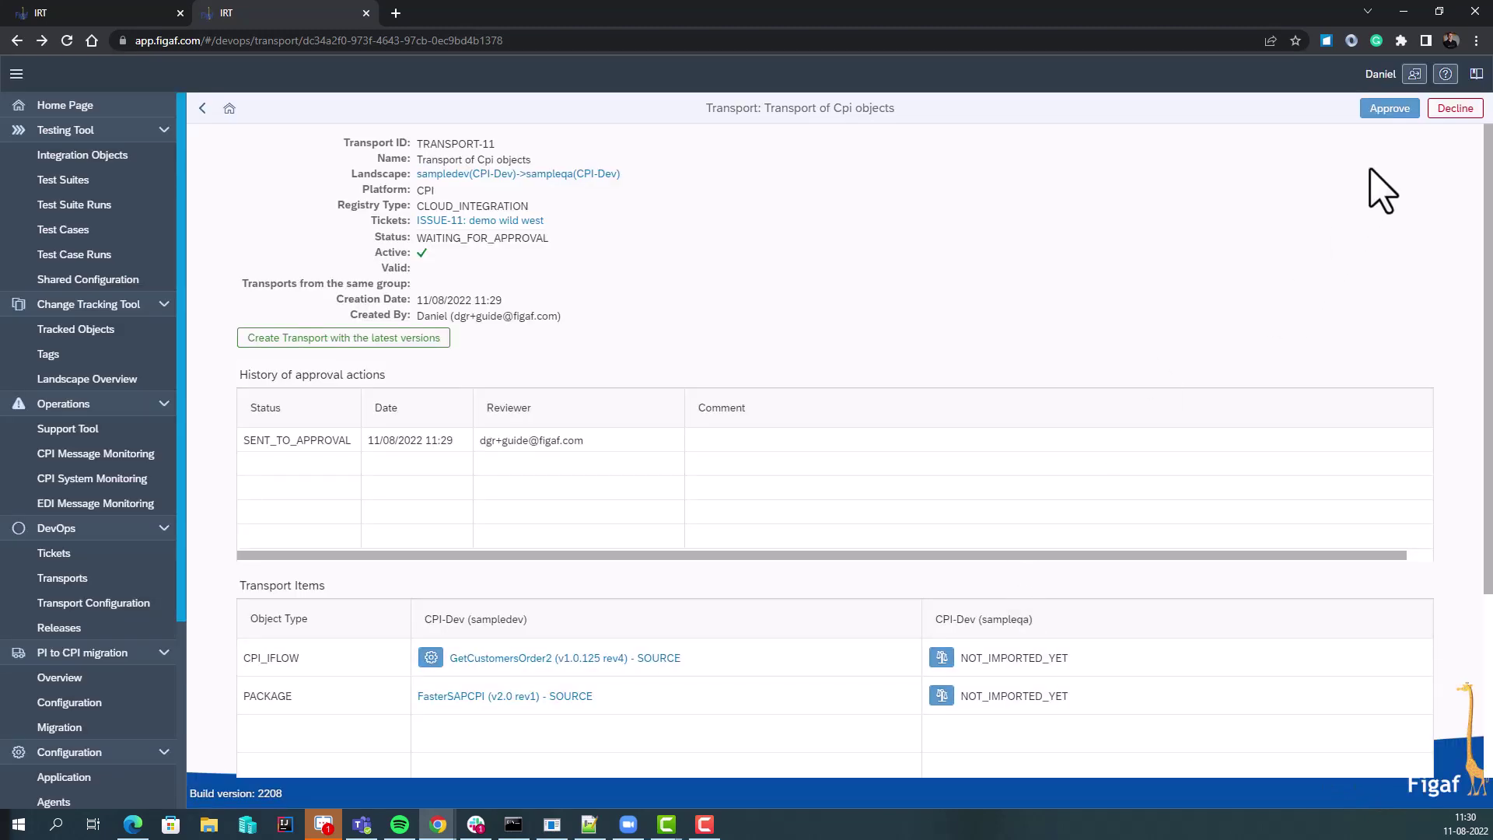
# Approve TRANSPORT-11 and import its items into sampleqa
pyautogui.click(1380, 115)
pyautogui.click(896, 507)
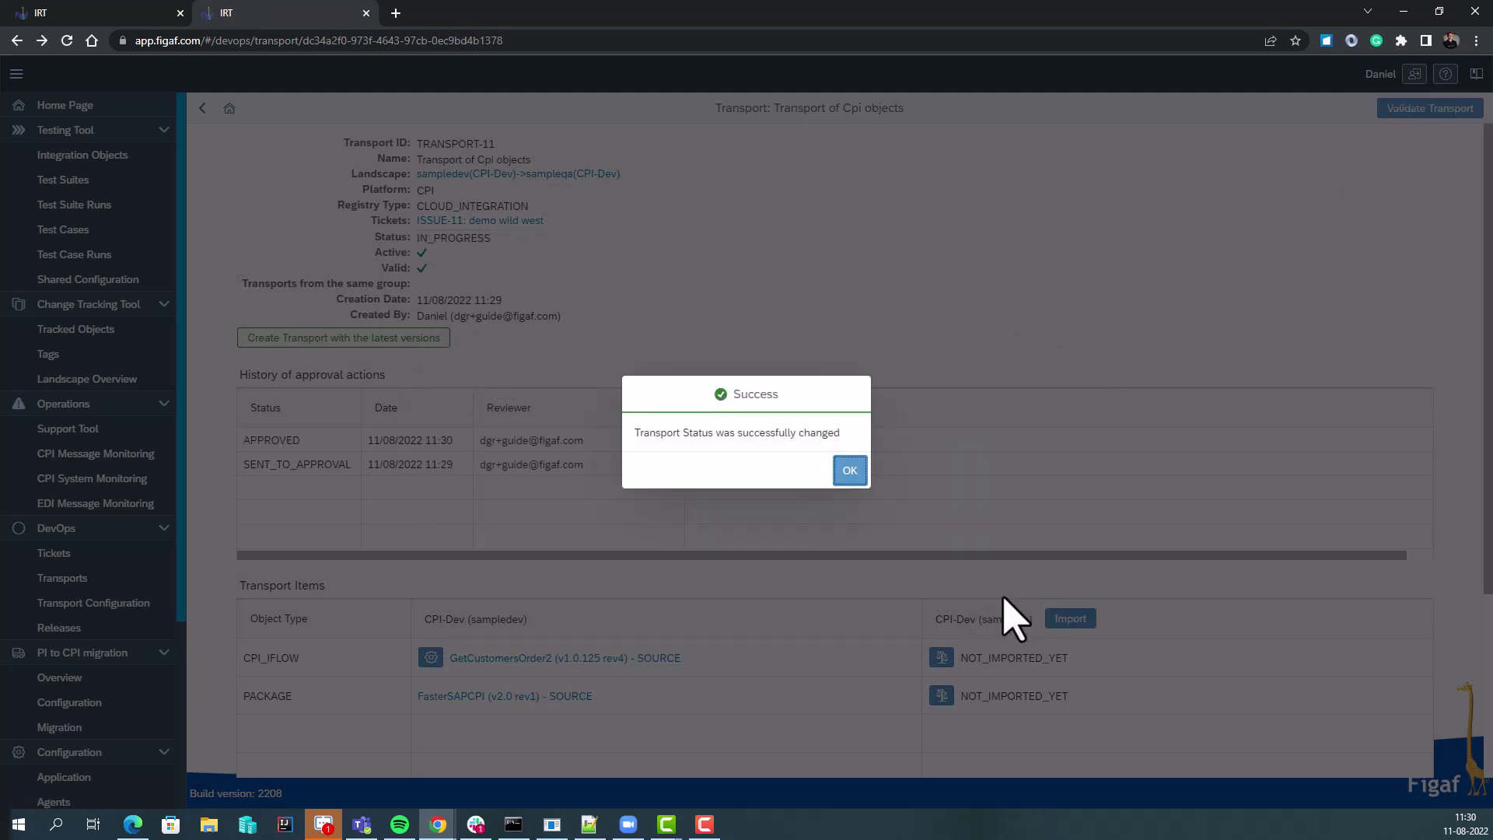
pyautogui.click(851, 471)
pyautogui.click(1071, 618)
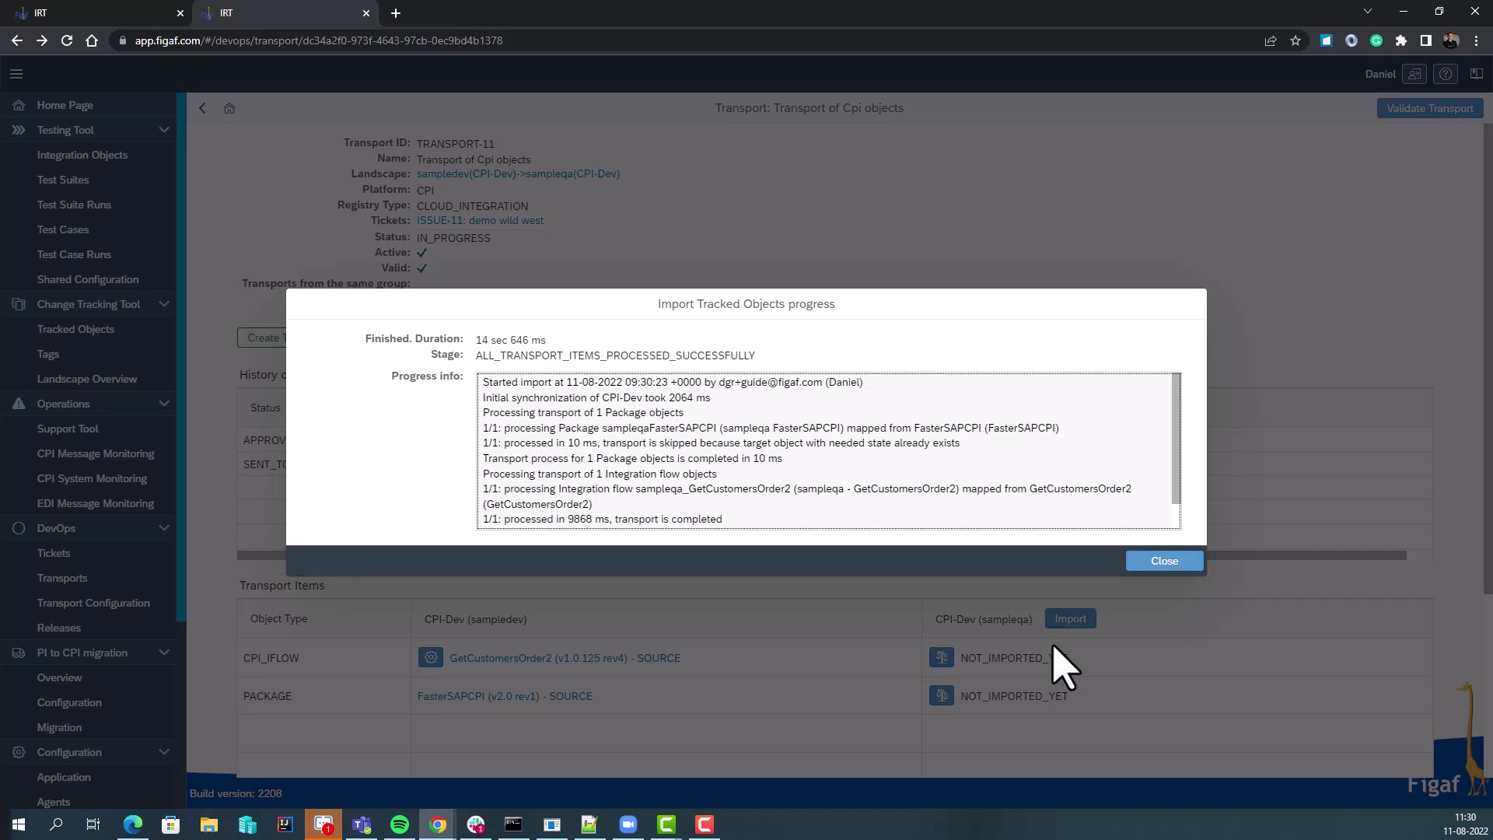
pyautogui.click(1179, 561)
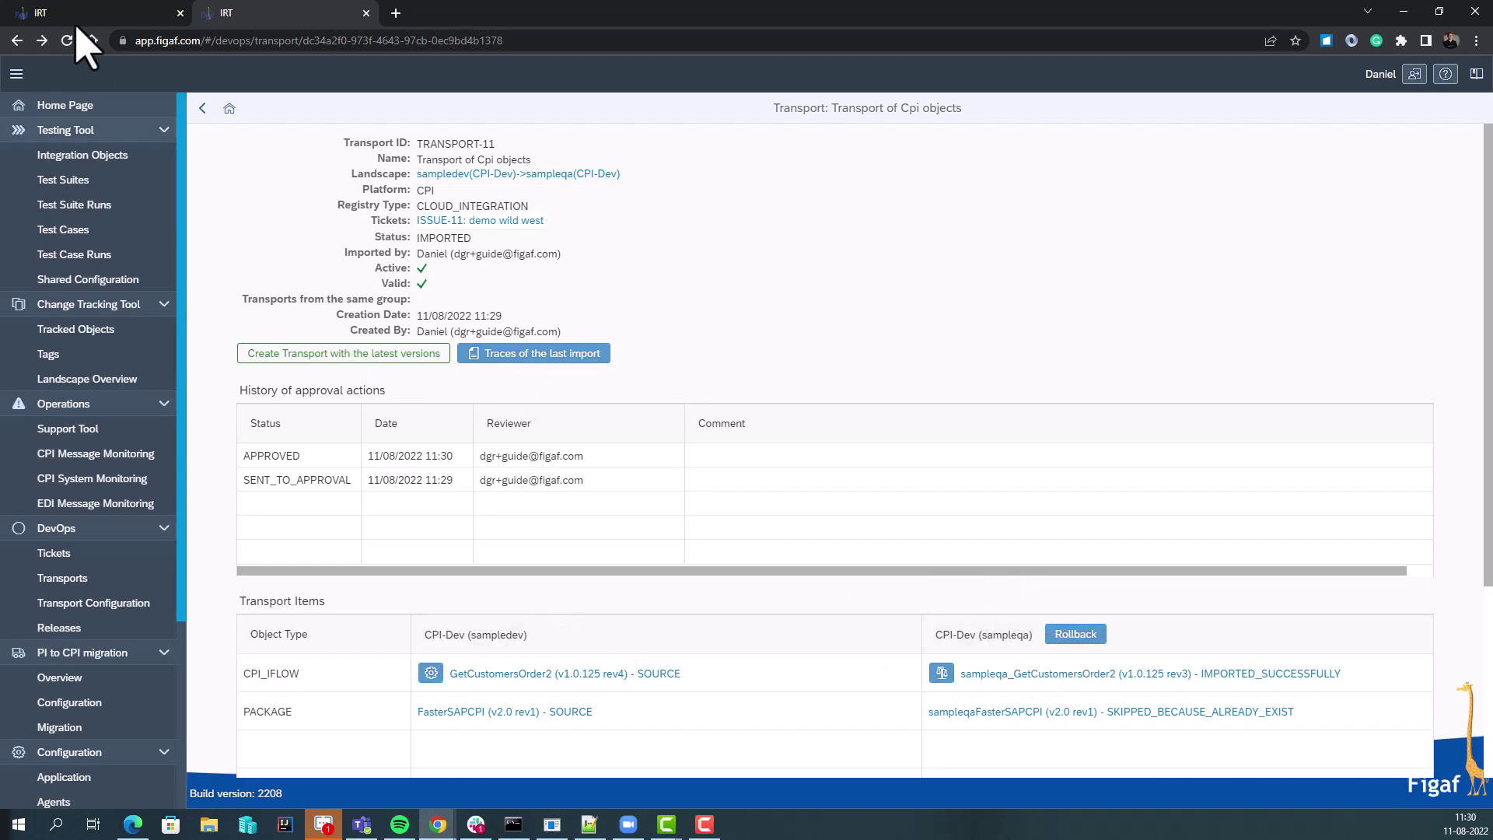
pyautogui.click(41, 40)
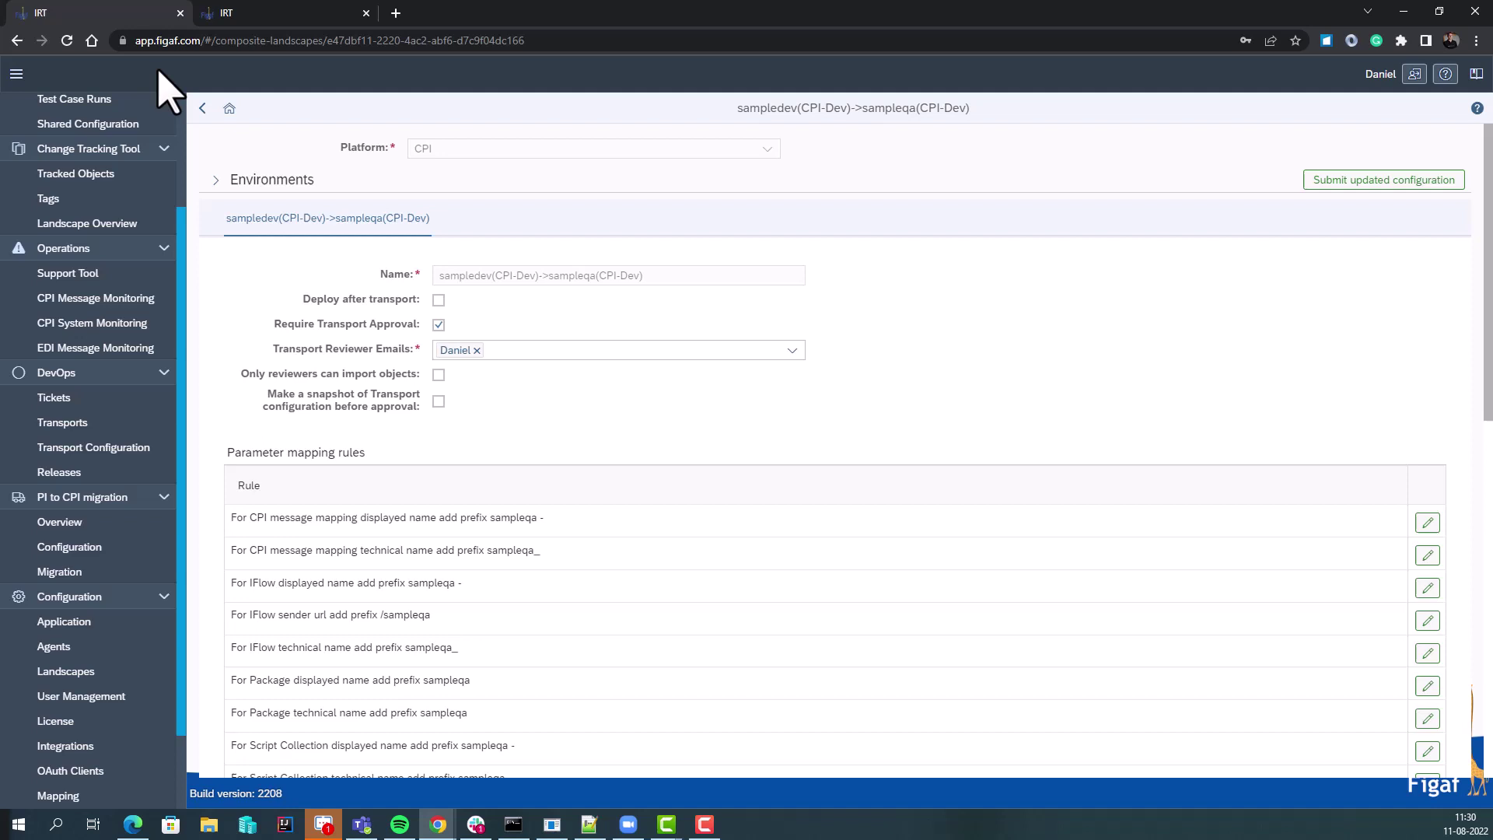
pyautogui.click(216, 181)
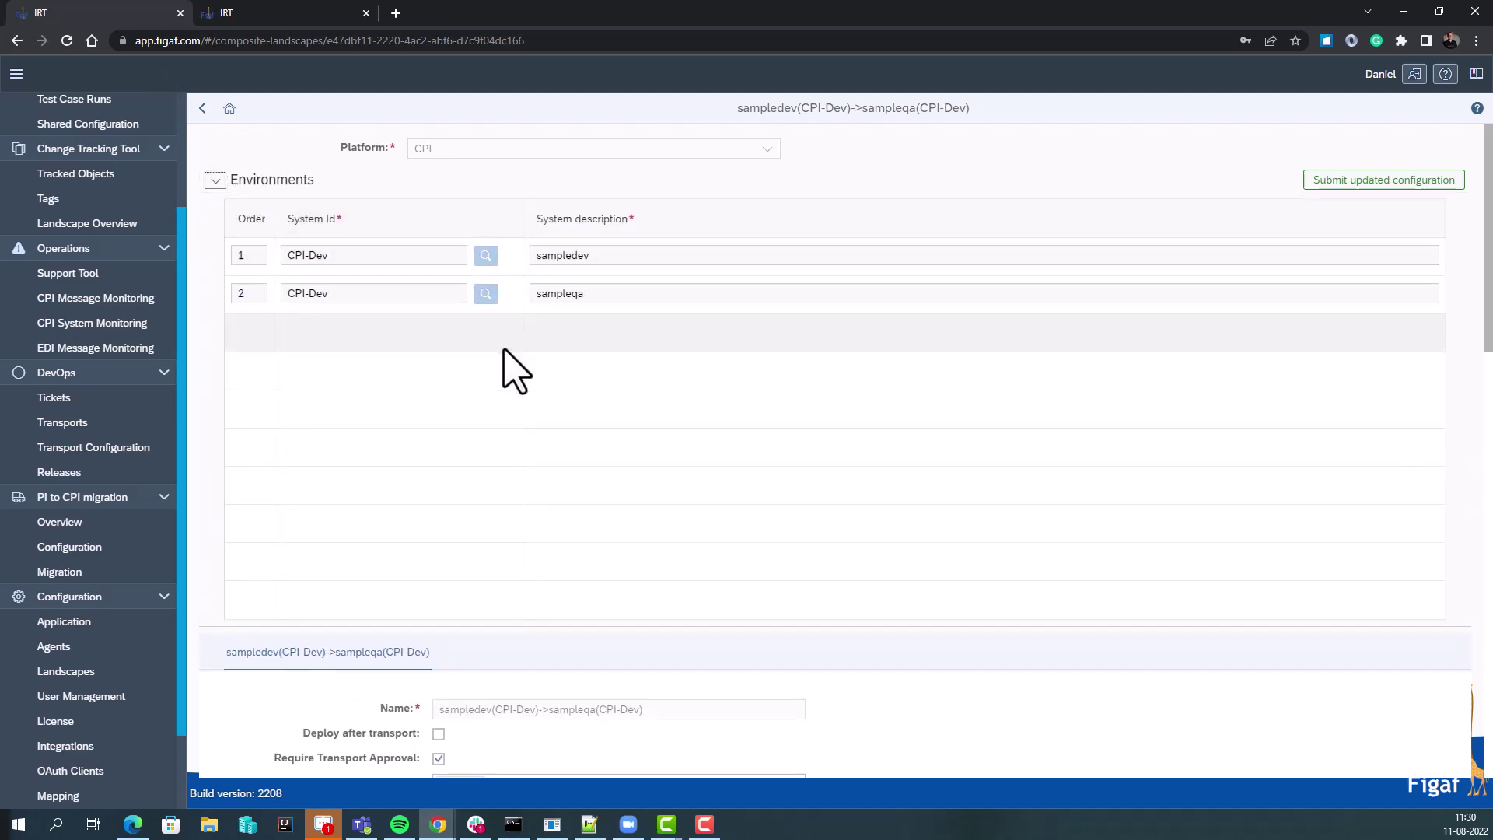
pyautogui.scroll(-4, 498, 451)
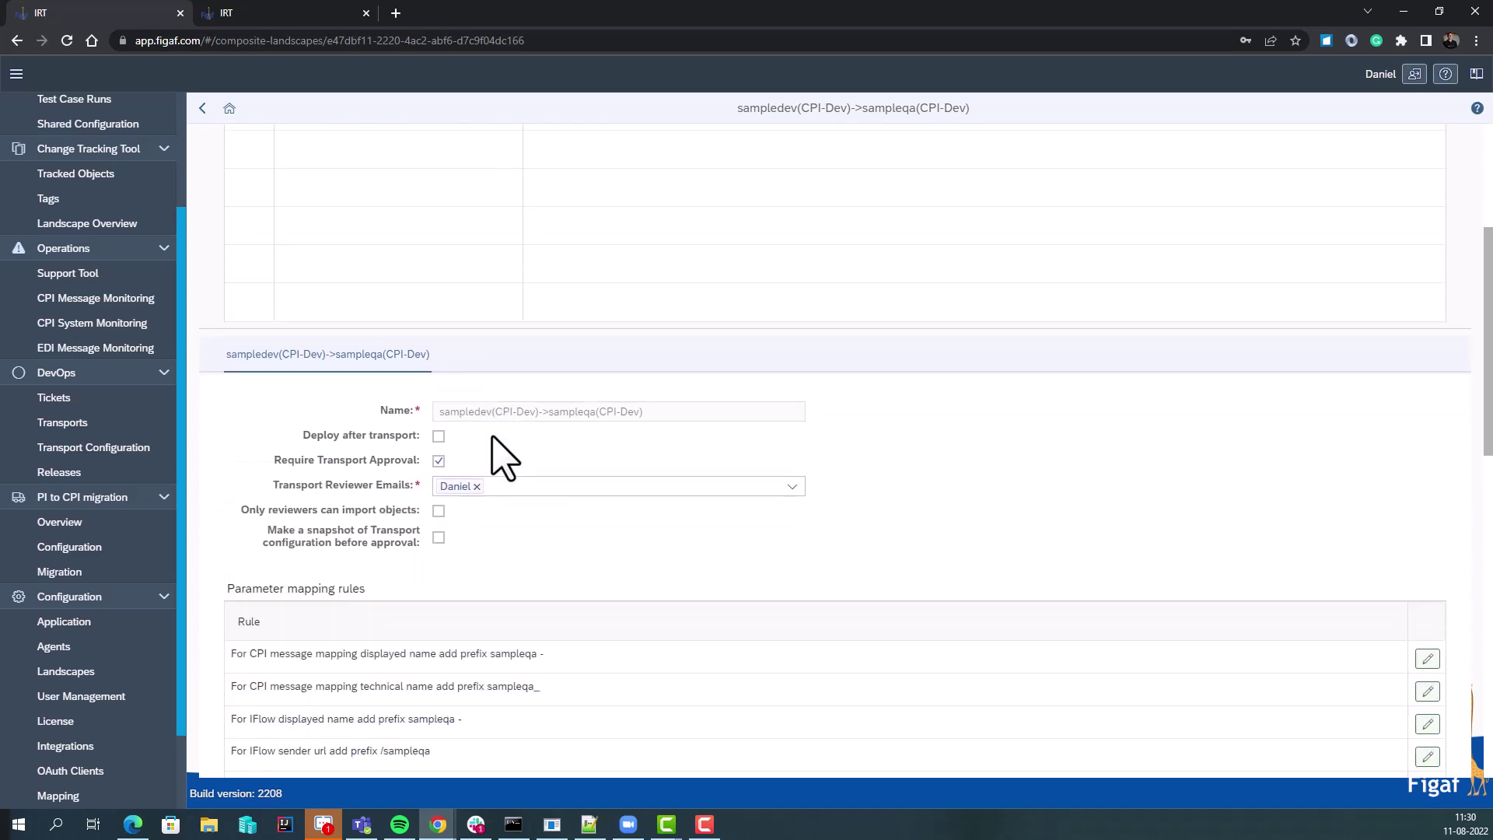
pyautogui.scroll(2, 489, 428)
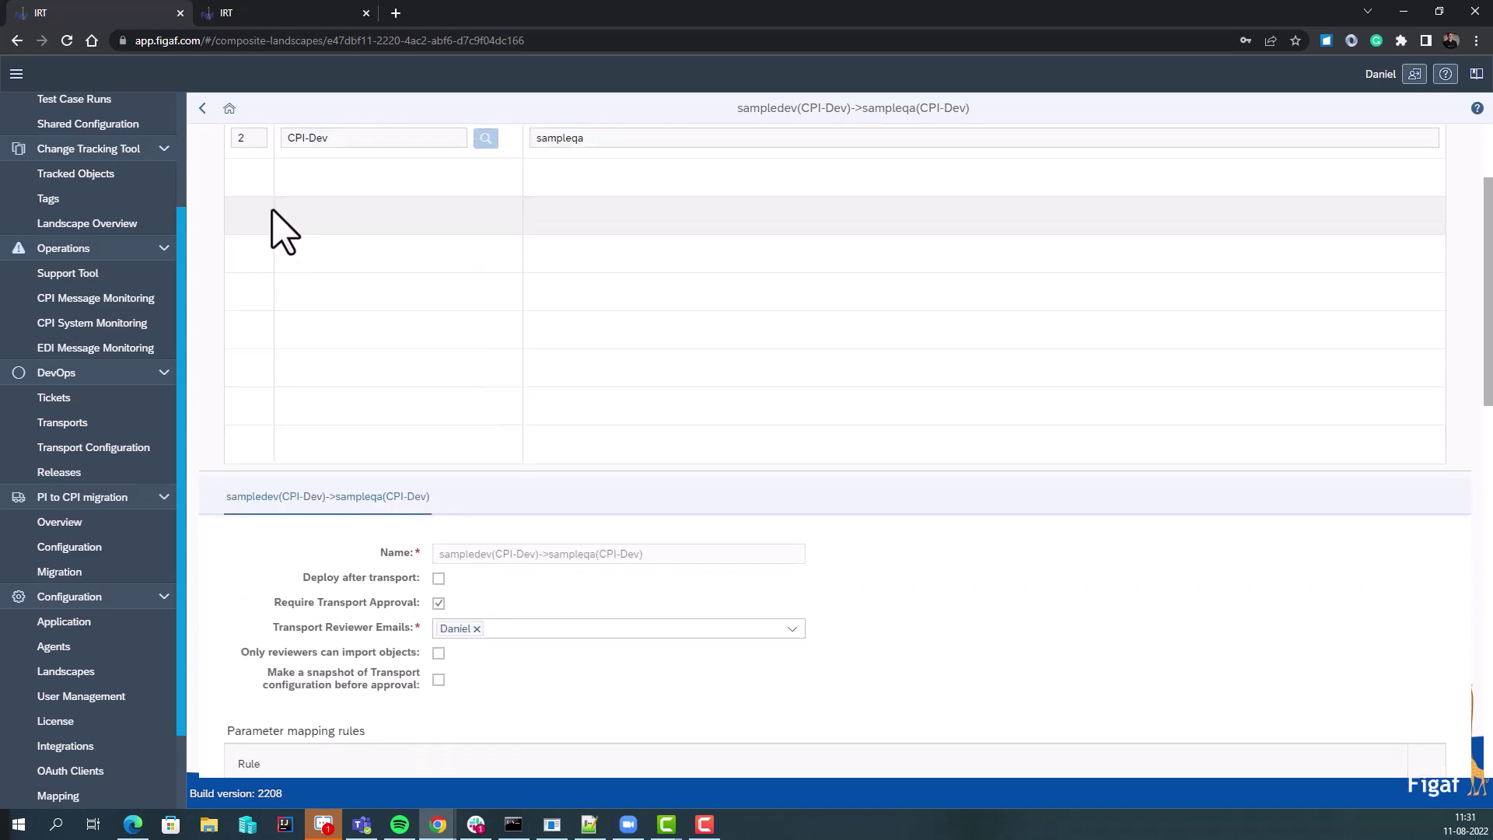
pyautogui.scroll(-5, 335, 256)
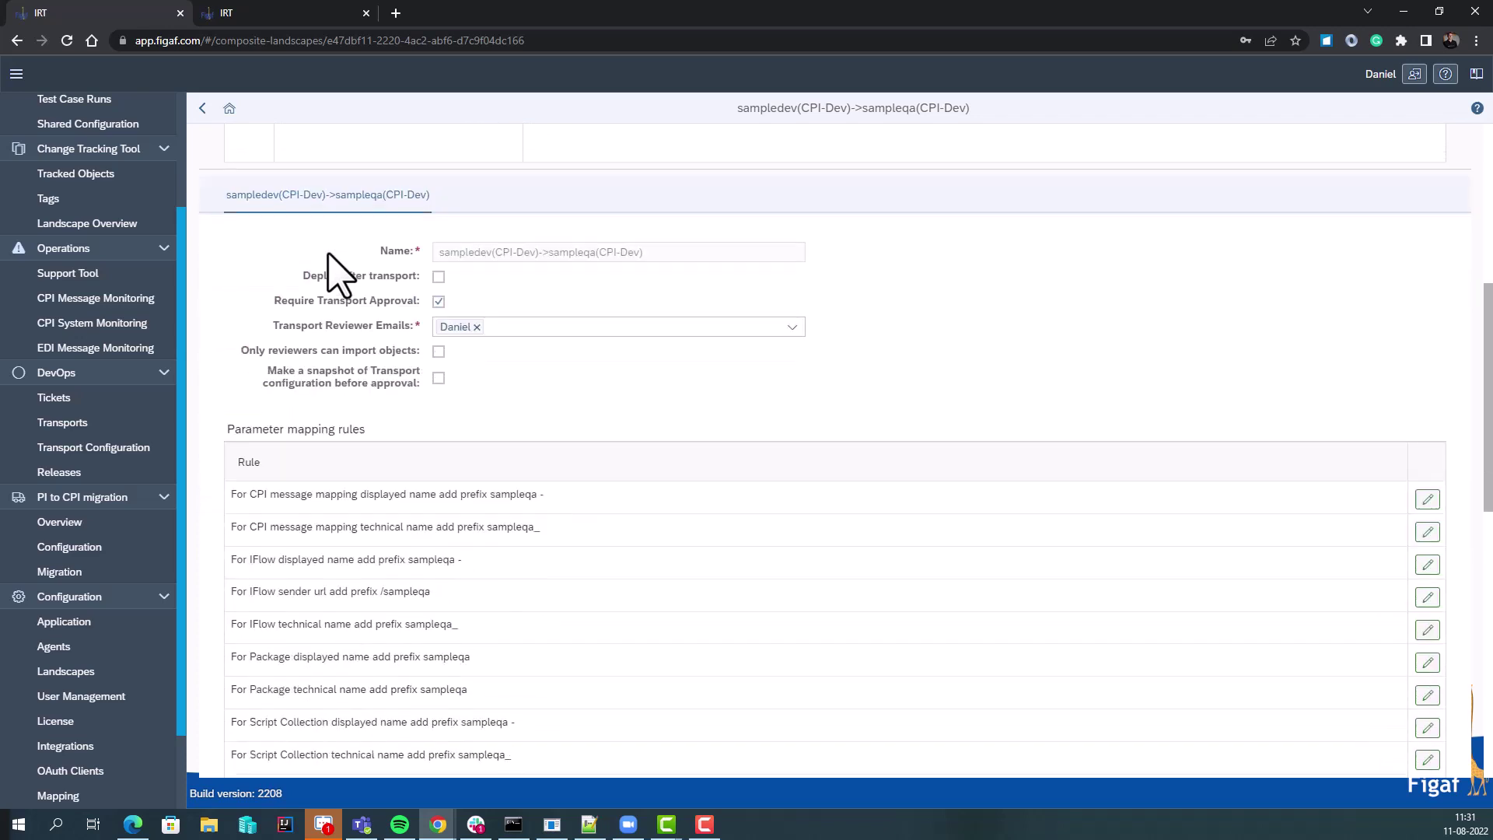
pyautogui.scroll(-2, 386, 622)
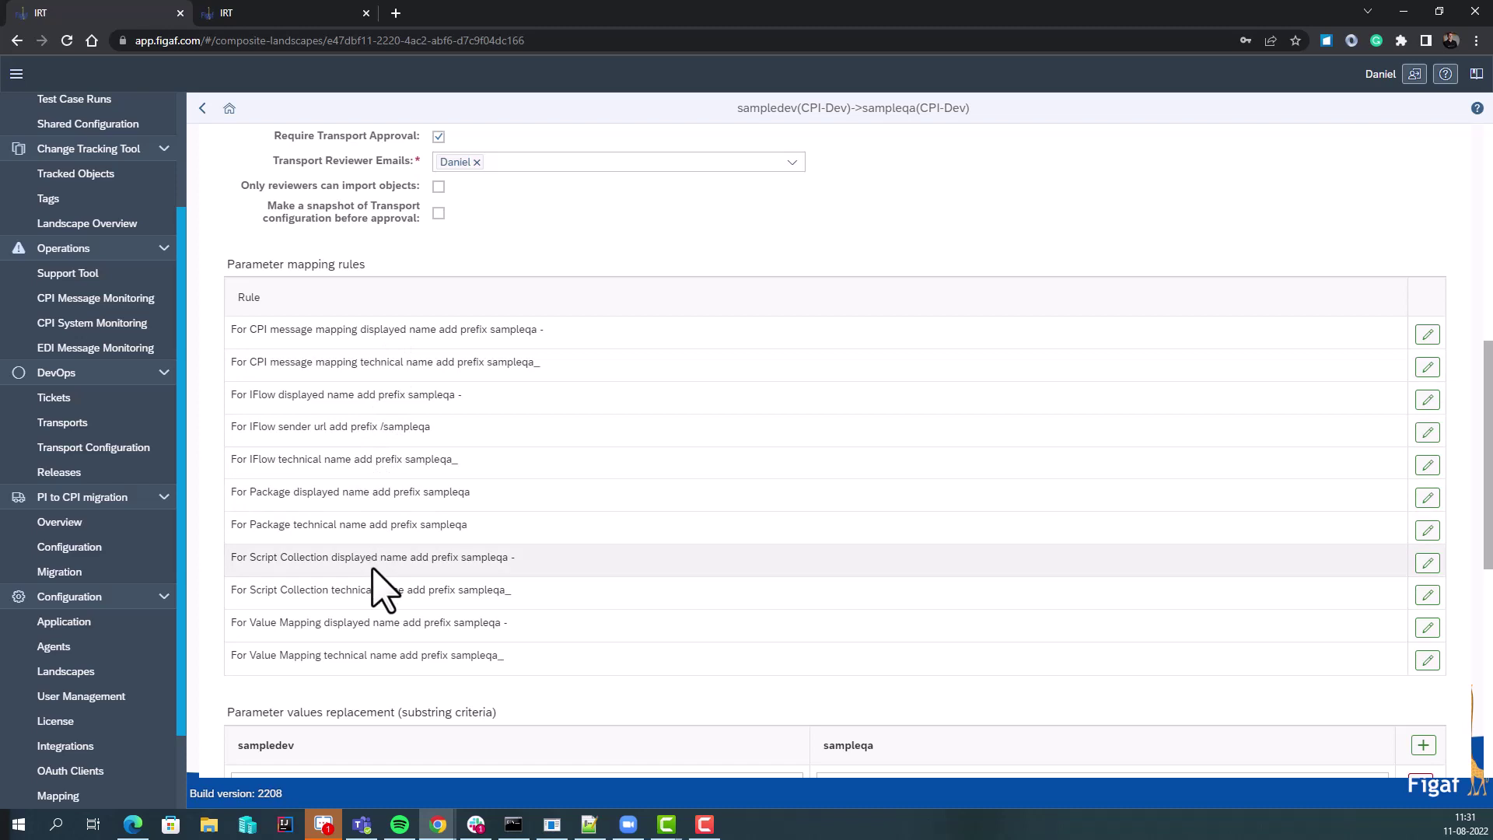
pyautogui.scroll(-4, 381, 591)
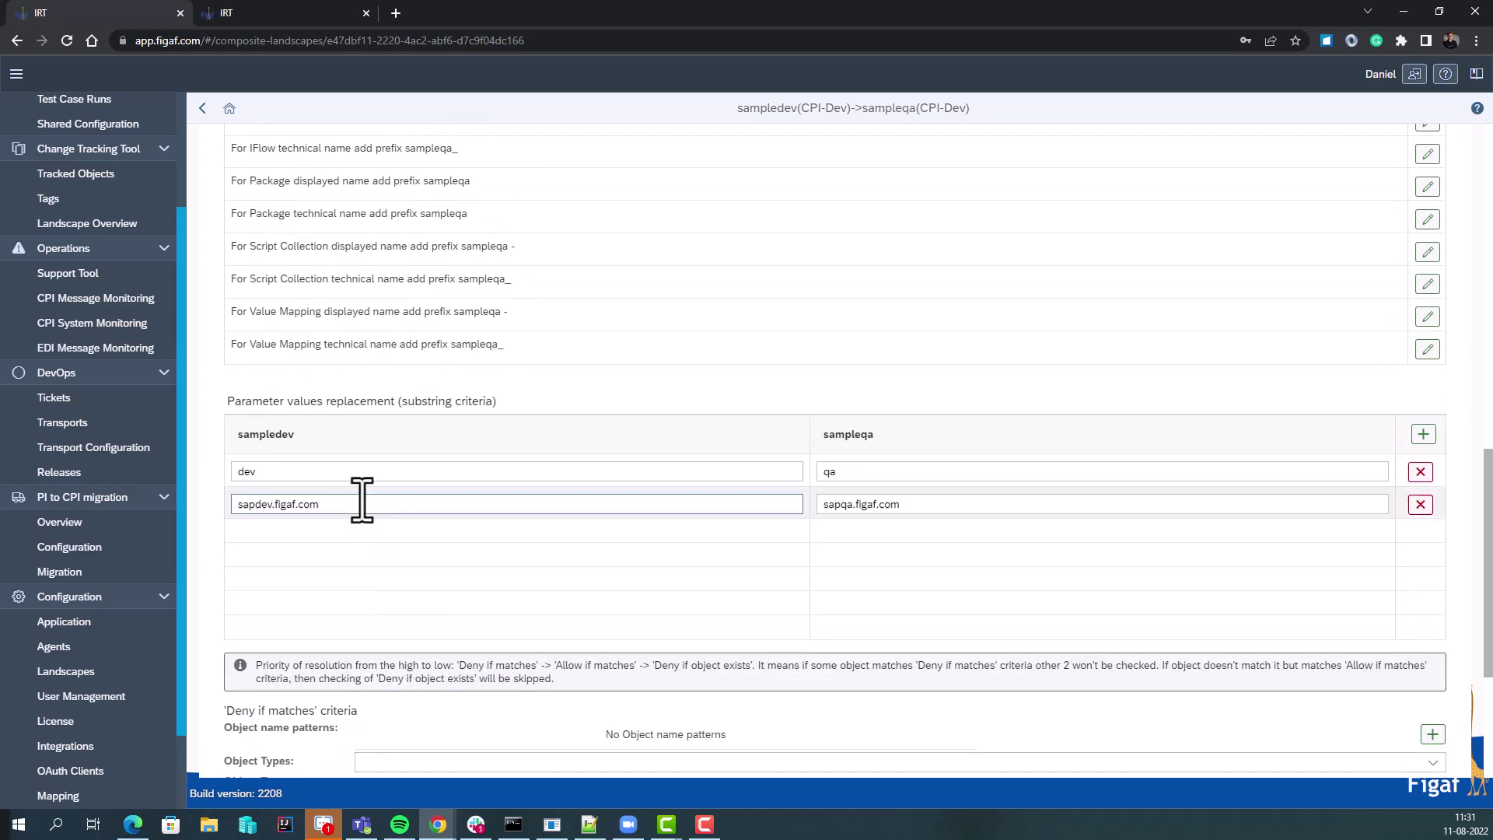
pyautogui.moveTo(352, 504); pyautogui.dragTo(223, 517)
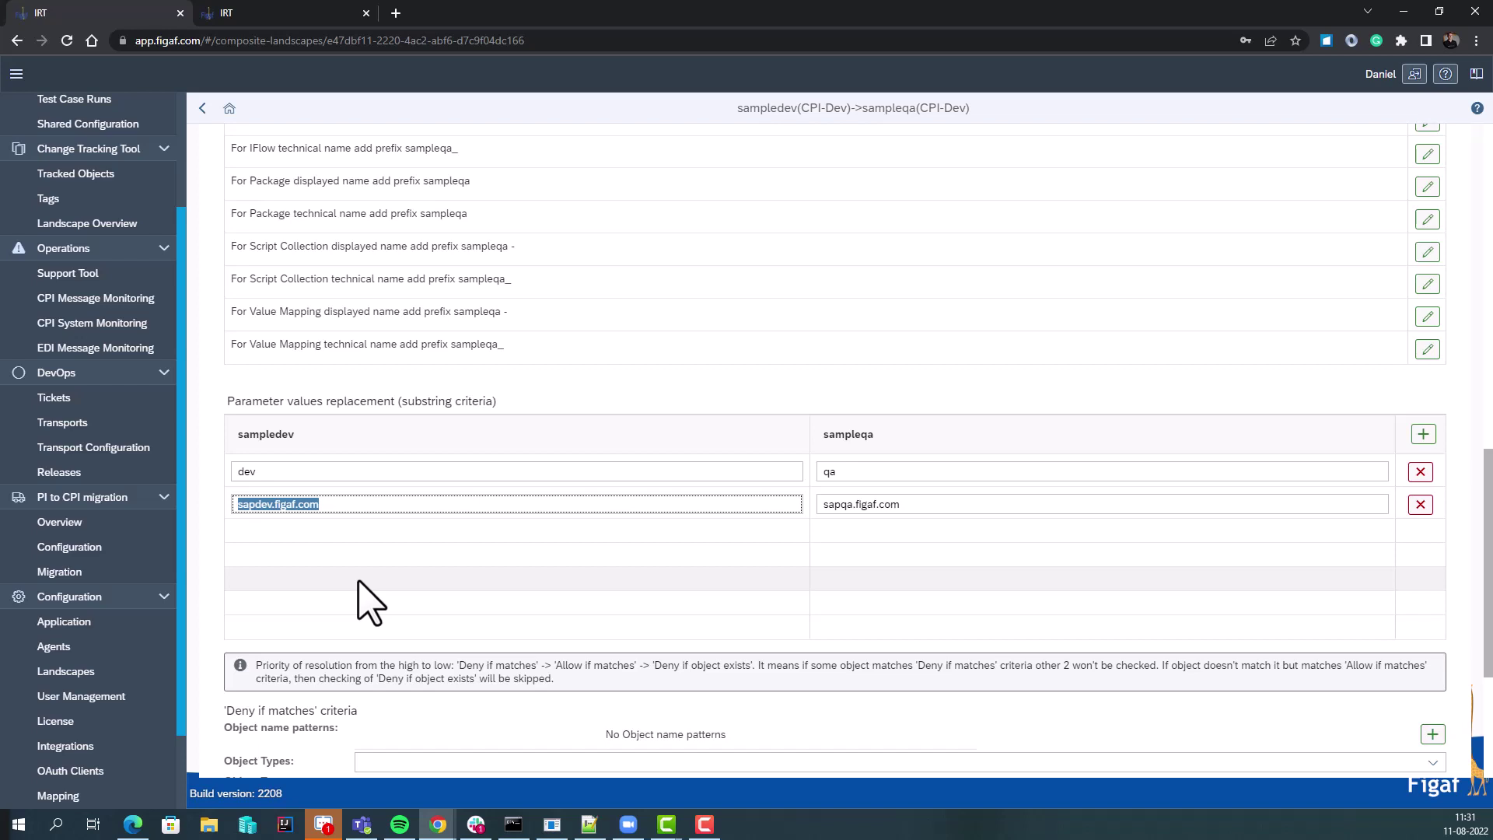
pyautogui.scroll(3, 357, 580)
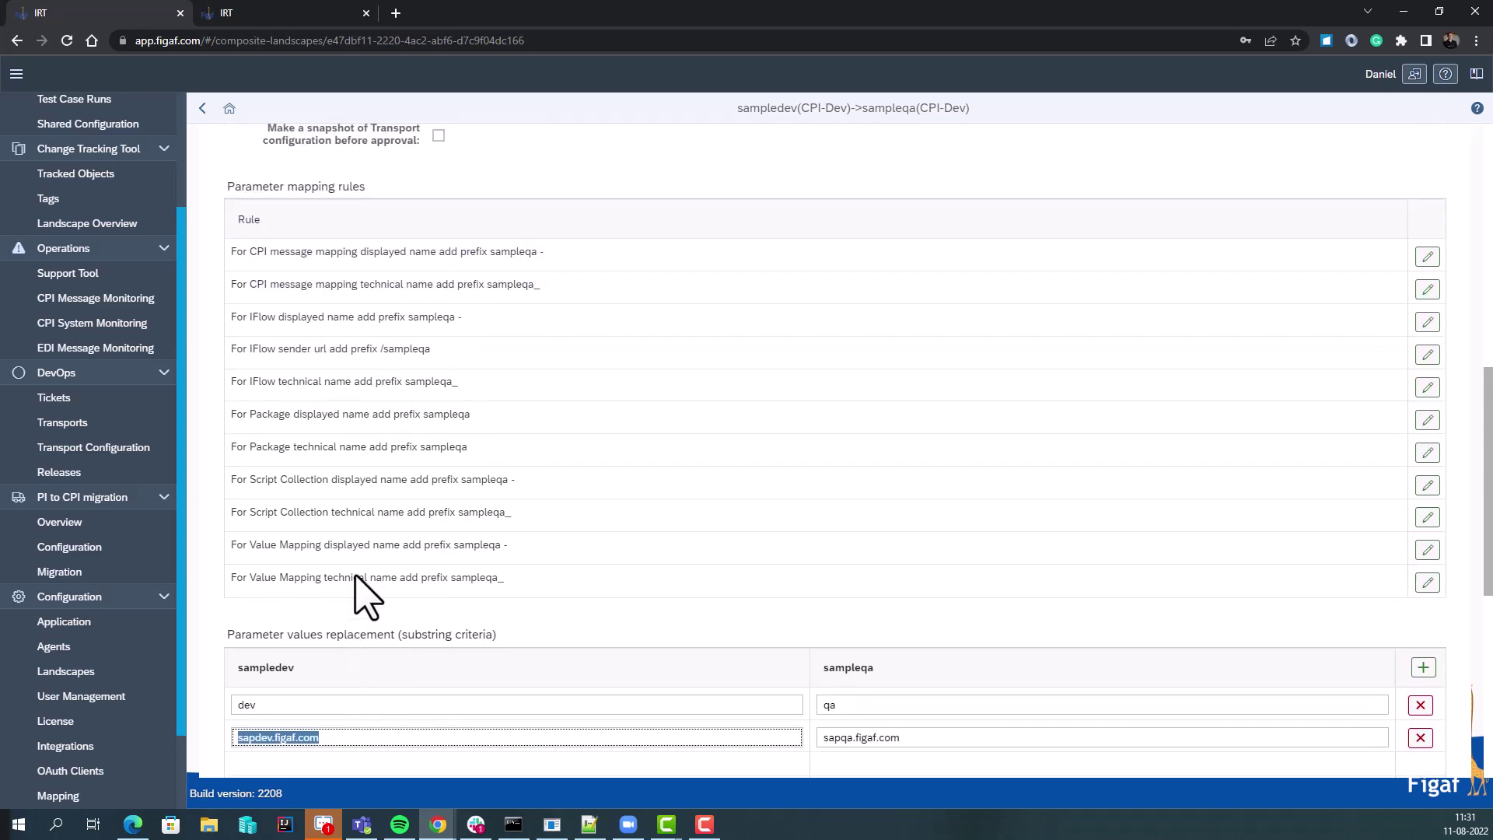
pyautogui.scroll(7, 381, 584)
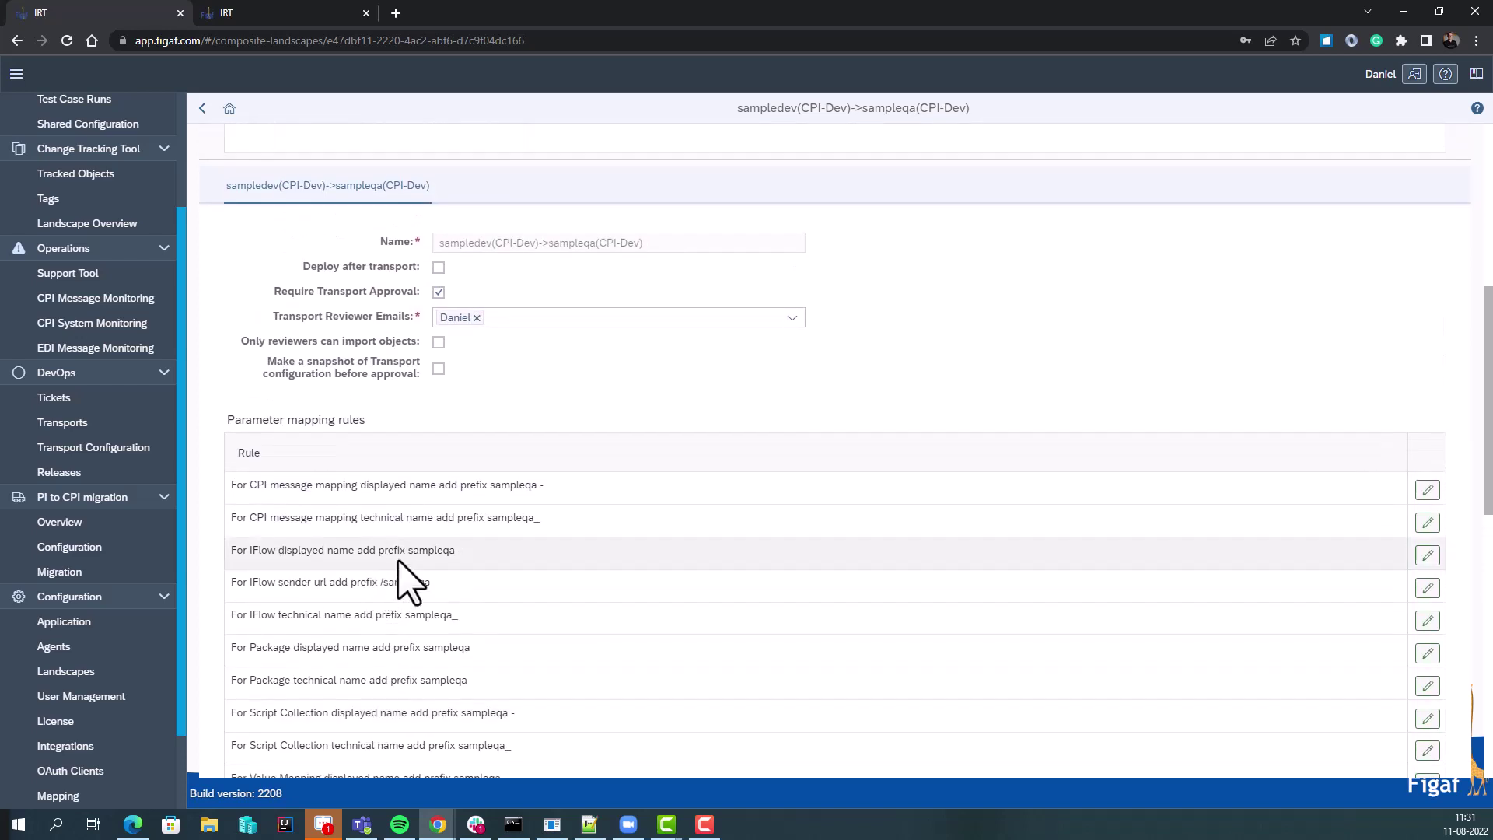
pyautogui.scroll(3, 389, 537)
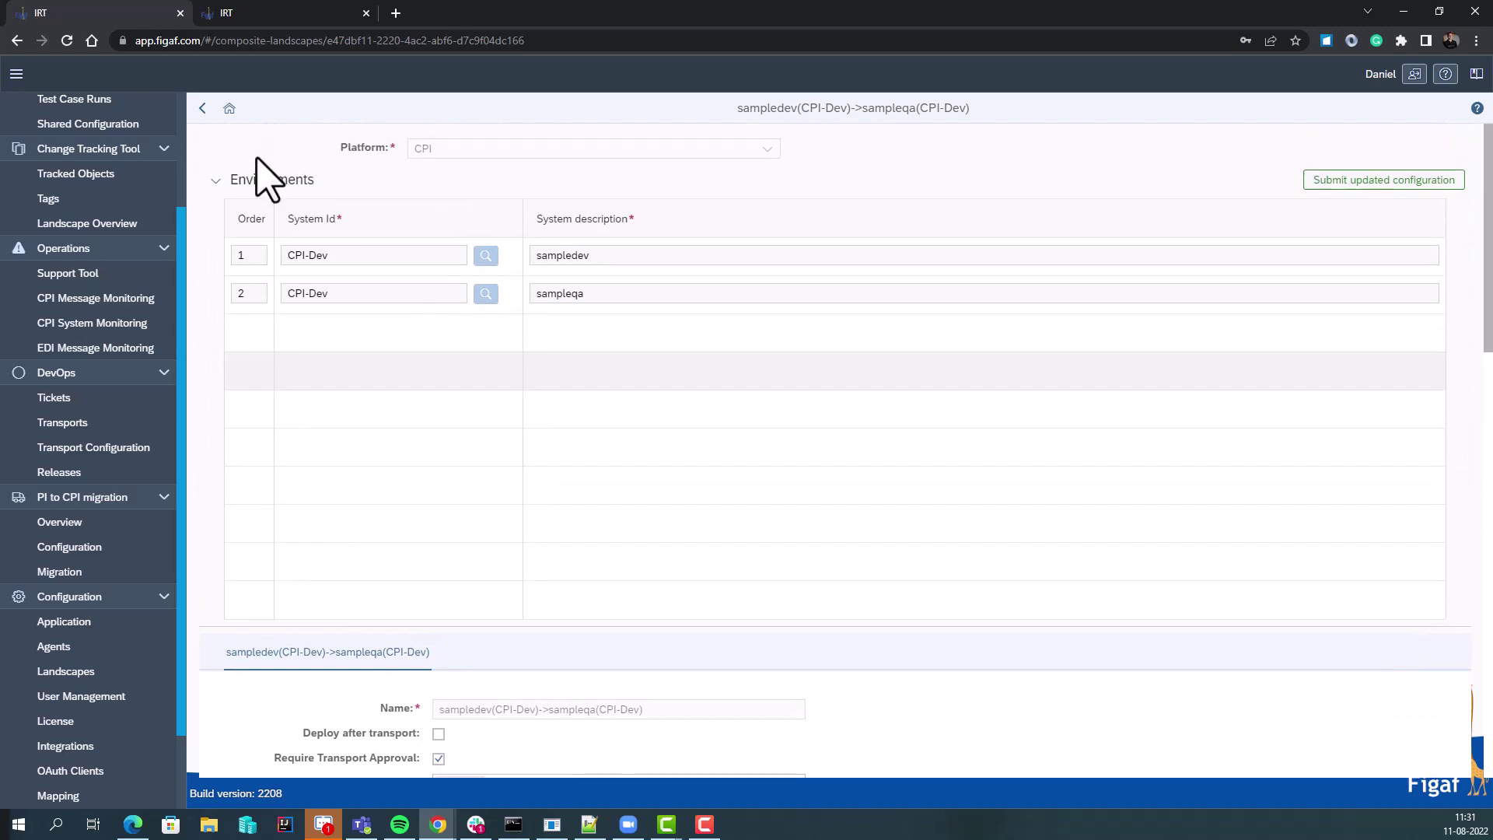
pyautogui.click(280, 13)
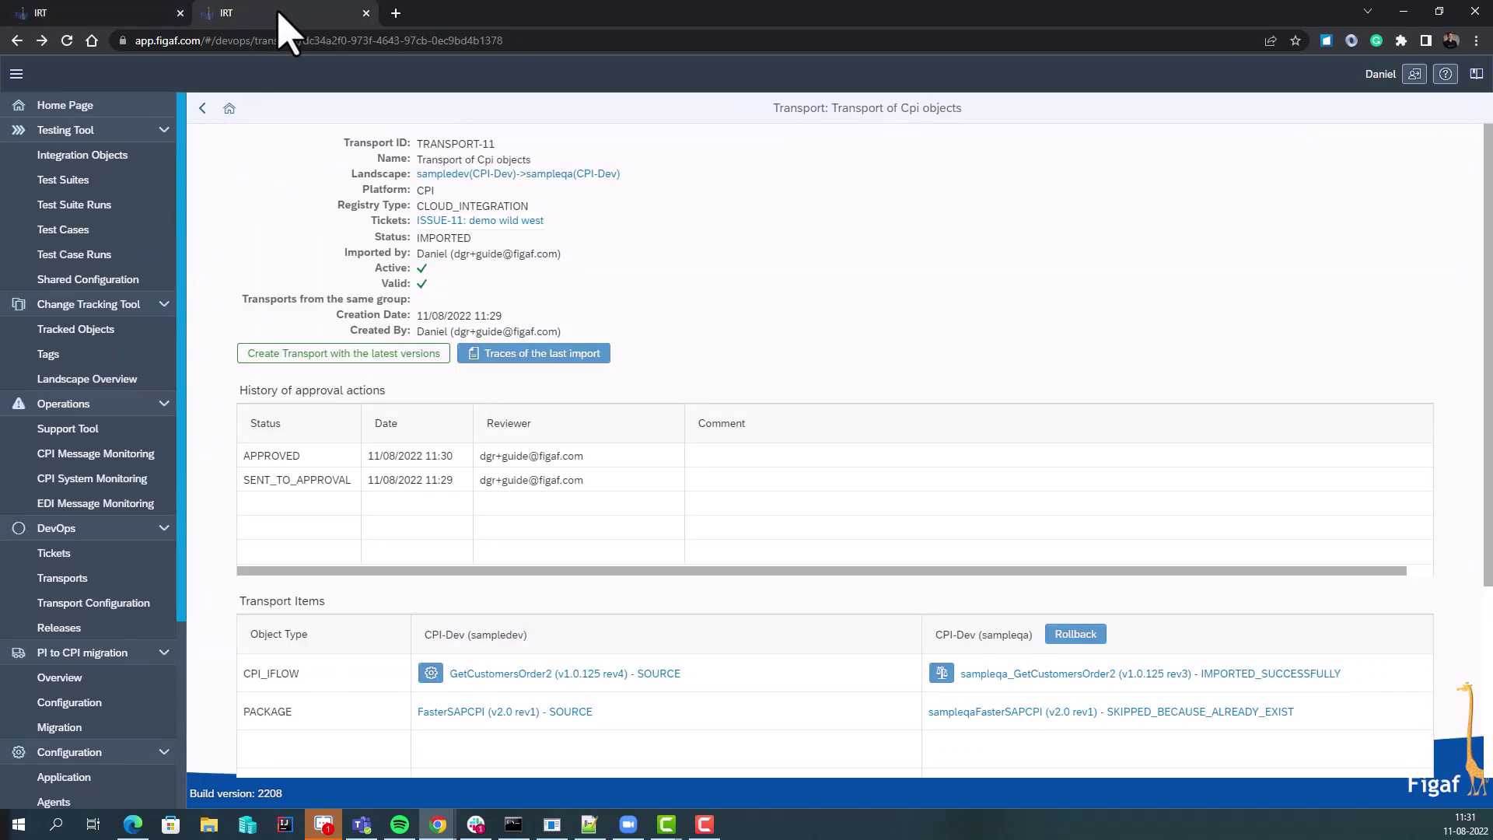